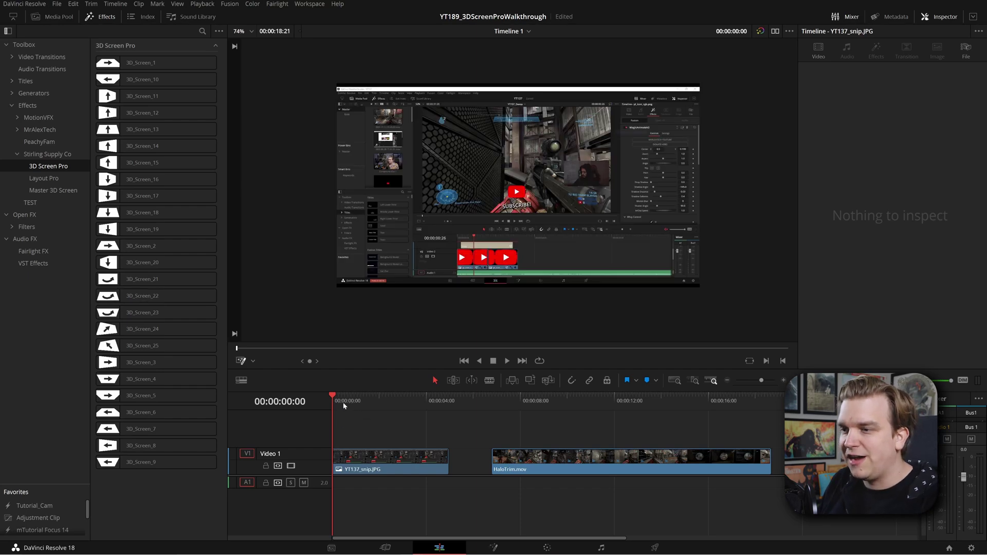
Move the HaloTrim.mov clip to start at about 14 seconds and slightly trim the end of the YT137_snip.JPG clip.
{"action": "left_click_drag", "start_coordinate": [343, 406], "coordinate": [360, 406]}
{"action": "left_click_drag", "start_coordinate": [507, 398], "coordinate": [444, 421]}
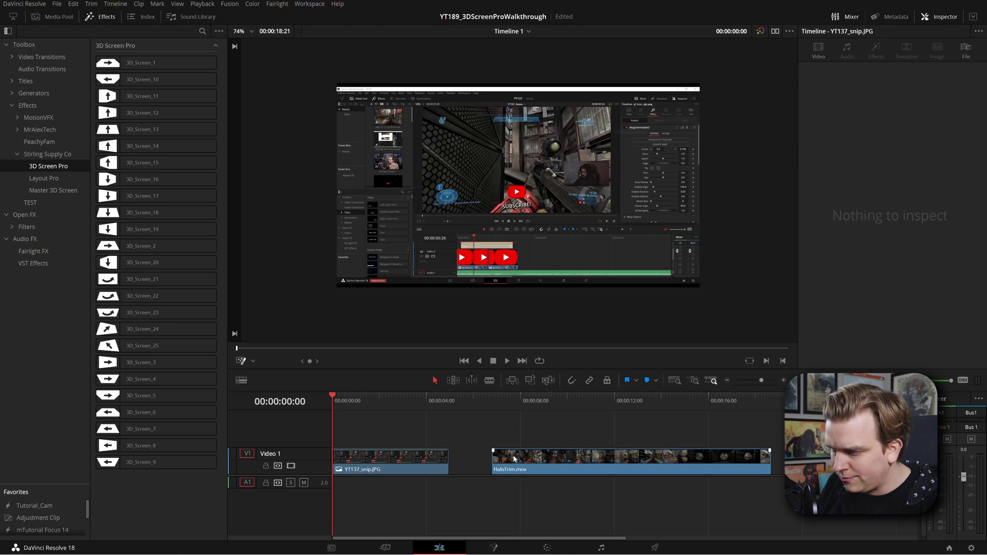
{"action": "left_click_drag", "start_coordinate": [514, 459], "coordinate": [687, 459]}
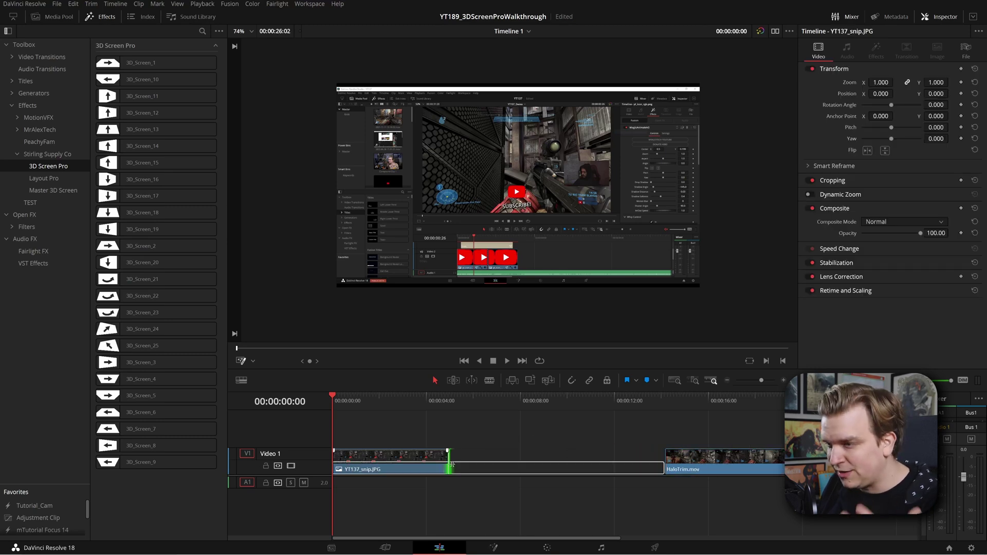
{"action": "mouse_move", "coordinate": [452, 466]}
{"action": "left_mouse_down"}
{"action": "mouse_move", "coordinate": [402, 459]}
{"action": "mouse_move", "coordinate": [438, 460]}
{"action": "left_mouse_up"}
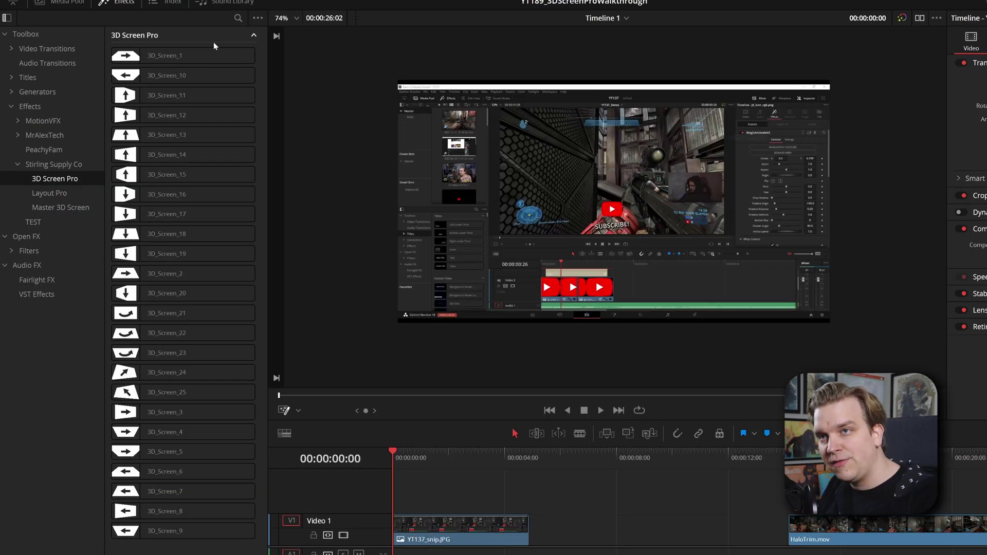
Preview the 3D_Screen_1 effect and apply it to the YT137_snip.JPG clip.
{"action": "mouse_move", "coordinate": [115, 55]}
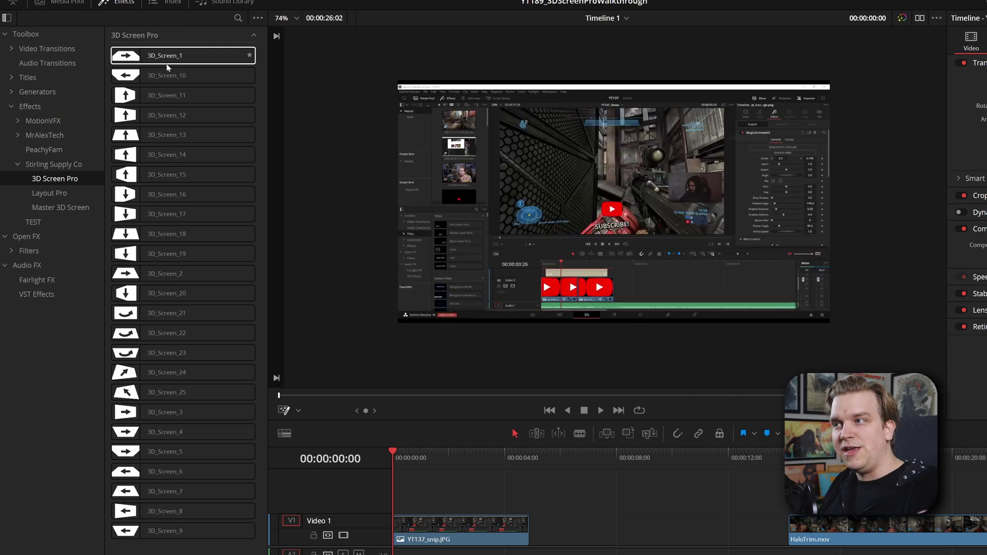
{"action": "mouse_move", "coordinate": [176, 76]}
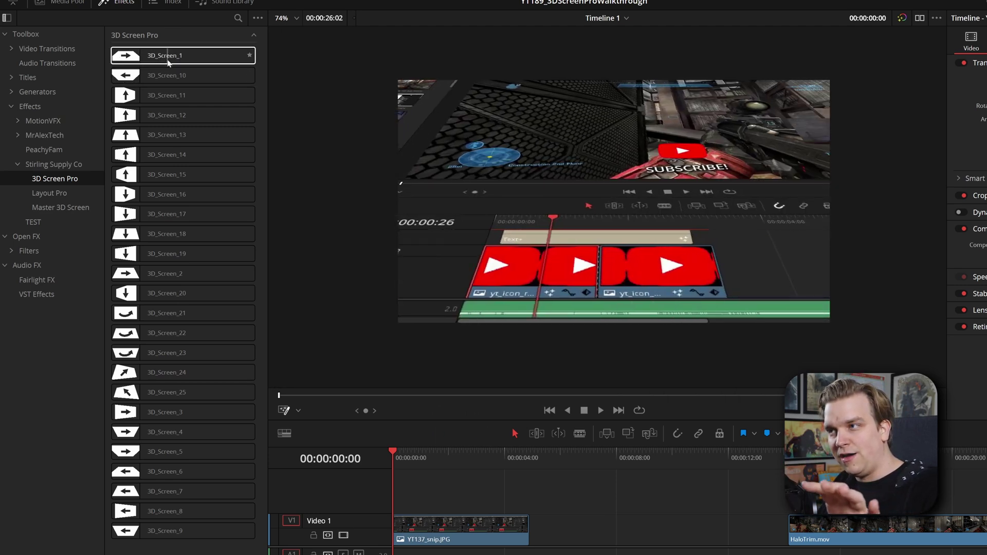
{"action": "left_click_drag", "start_coordinate": [203, 63], "coordinate": [460, 252]}
{"action": "left_click_drag", "start_coordinate": [458, 531], "coordinate": [459, 533]}
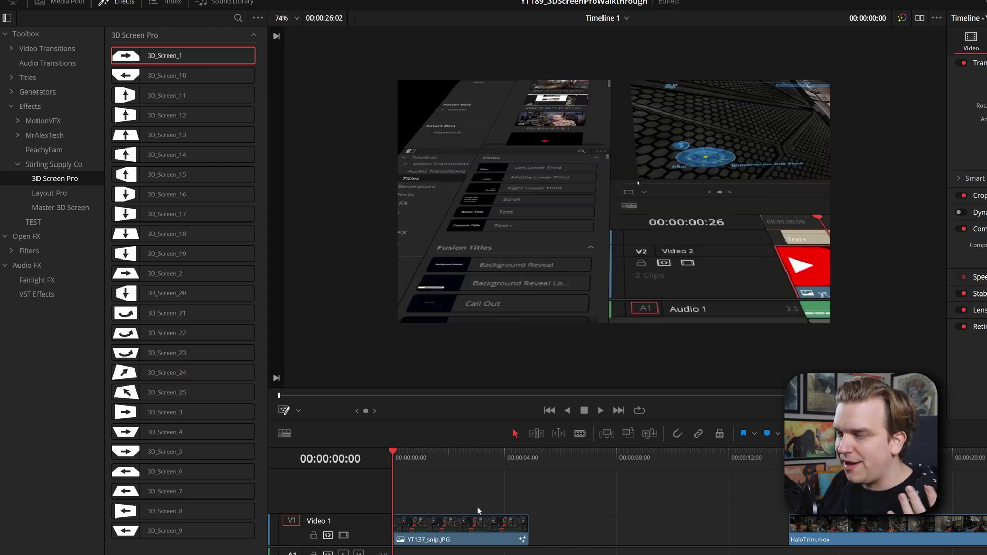
Play the YT137_snip.JPG clip from the start and scrub through to its end to review the 3D animation.
{"action": "key", "text": "space"}
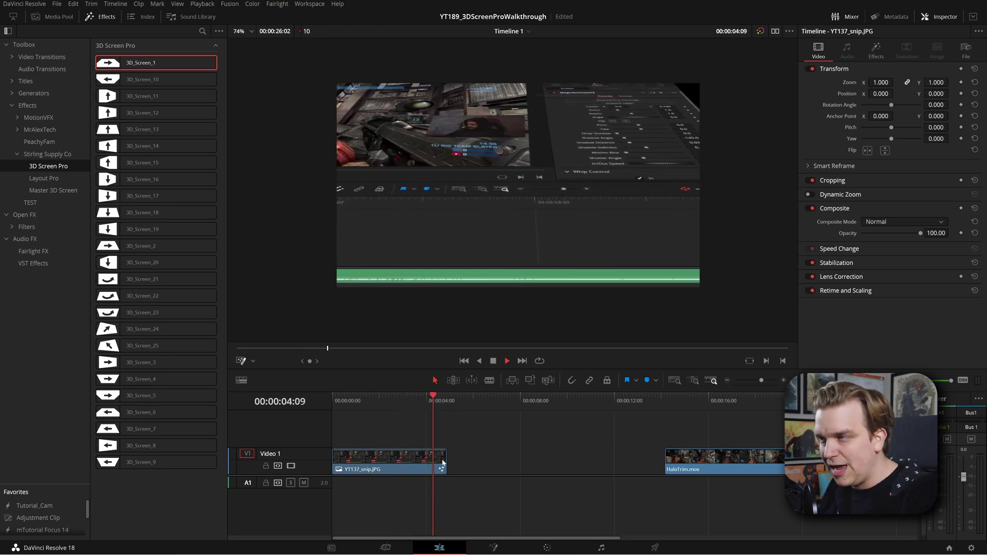
{"action": "key", "text": "Home"}
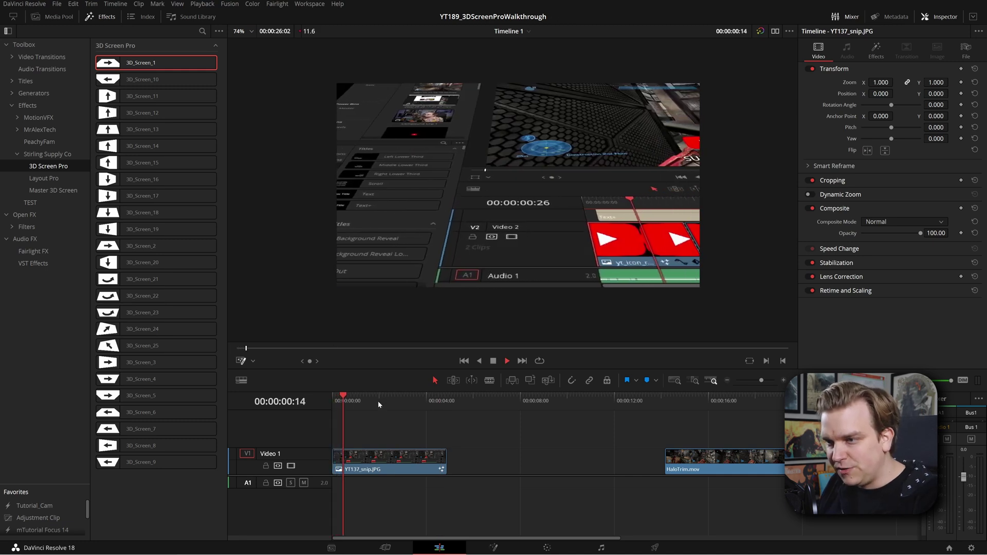
{"action": "left_click_drag", "start_coordinate": [362, 405], "coordinate": [414, 406]}
{"action": "left_click", "coordinate": [439, 402]}
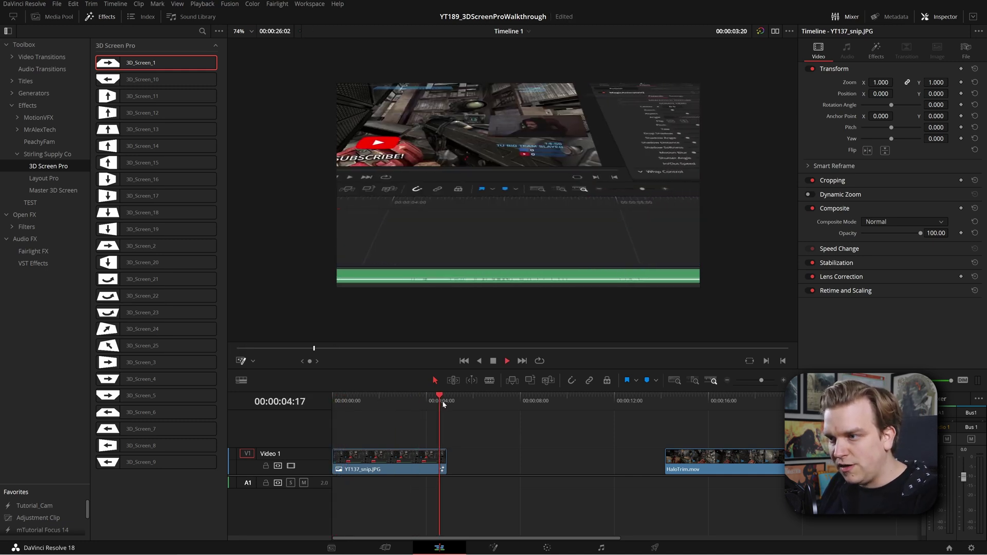
{"action": "key", "text": "space"}
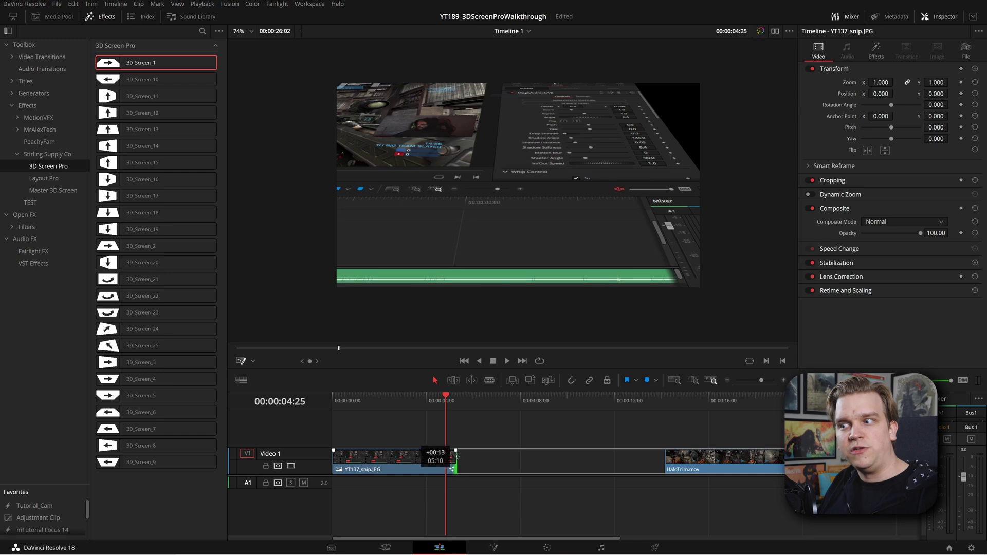
Extend the YT137_snip.JPG clip to about 9.5 seconds and play it from the start to review the animation.
{"action": "left_click_drag", "start_coordinate": [457, 456], "coordinate": [557, 466]}
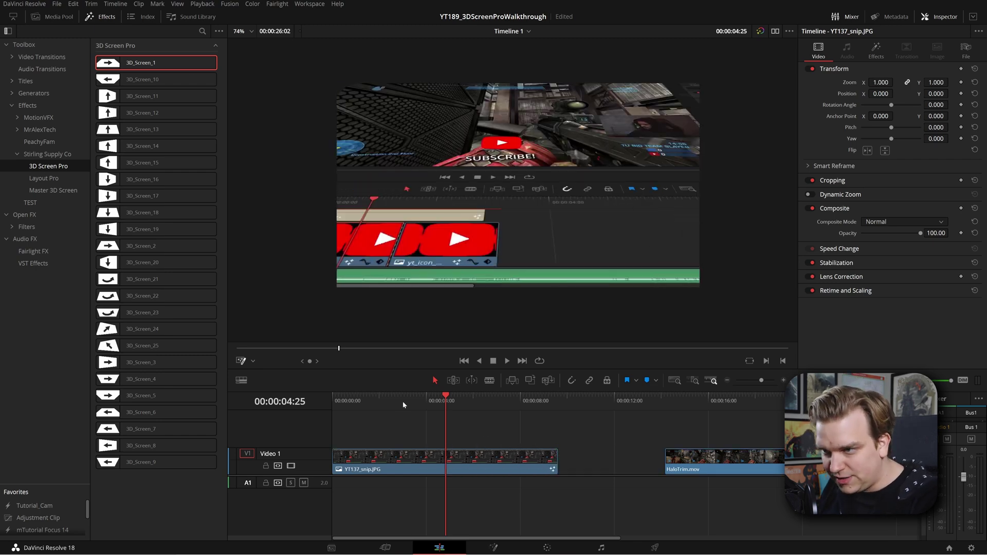
{"action": "key", "text": "Home"}
{"action": "key", "text": "space"}
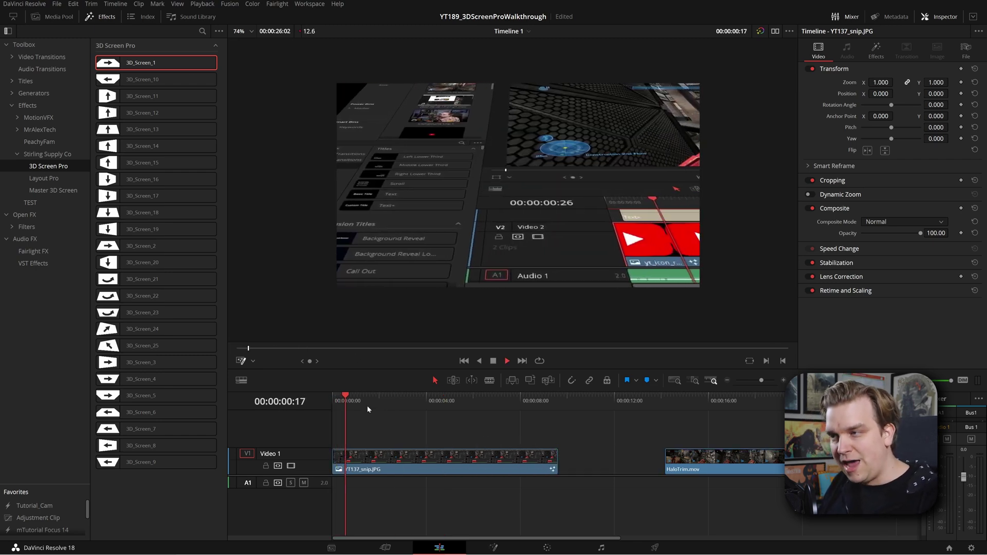
{"action": "left_click", "coordinate": [484, 399]}
{"action": "left_click", "coordinate": [544, 402]}
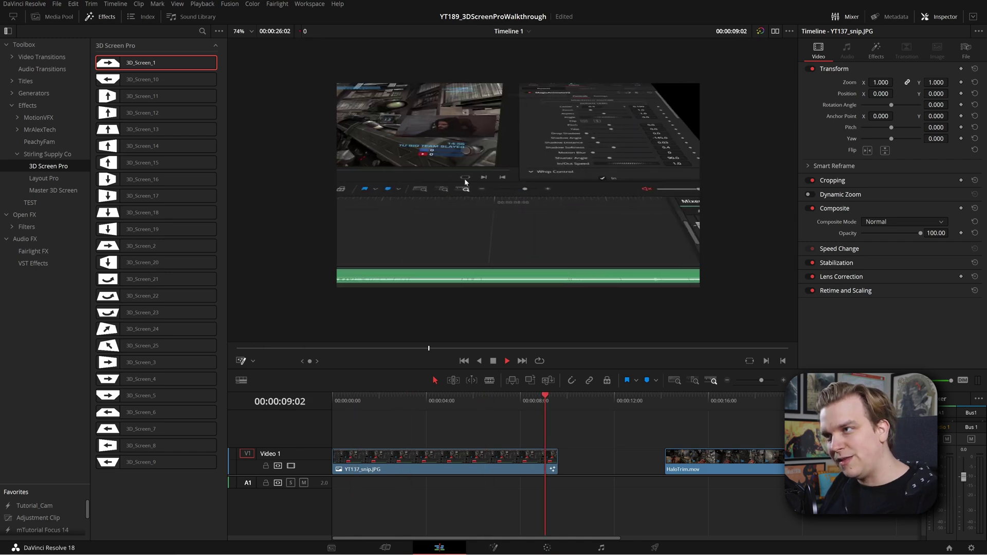
{"action": "key", "text": "space"}
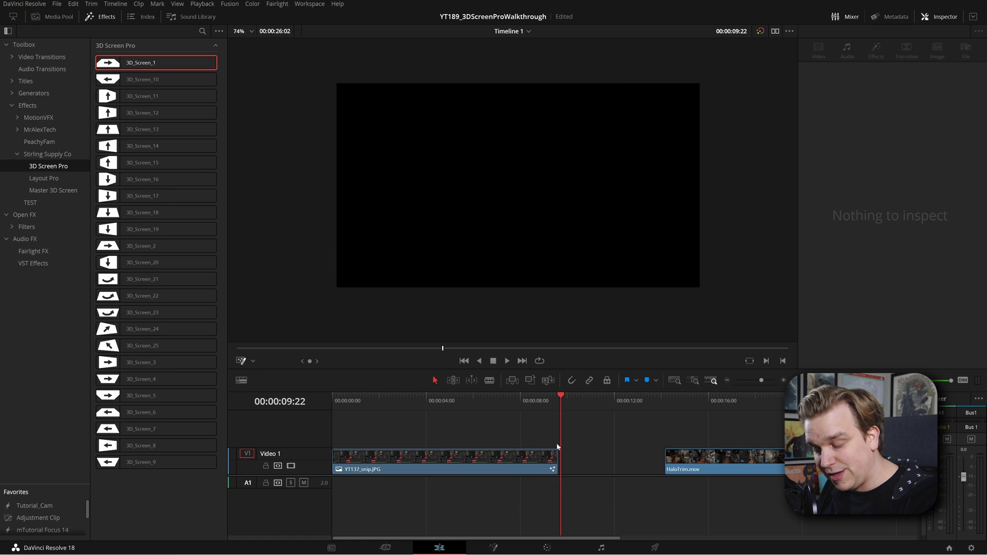
Show the 3D_Screen_1 effect controls of the YT137_snip.JPG clip and scrub through its animation.
{"action": "left_click_drag", "start_coordinate": [447, 401], "coordinate": [386, 405]}
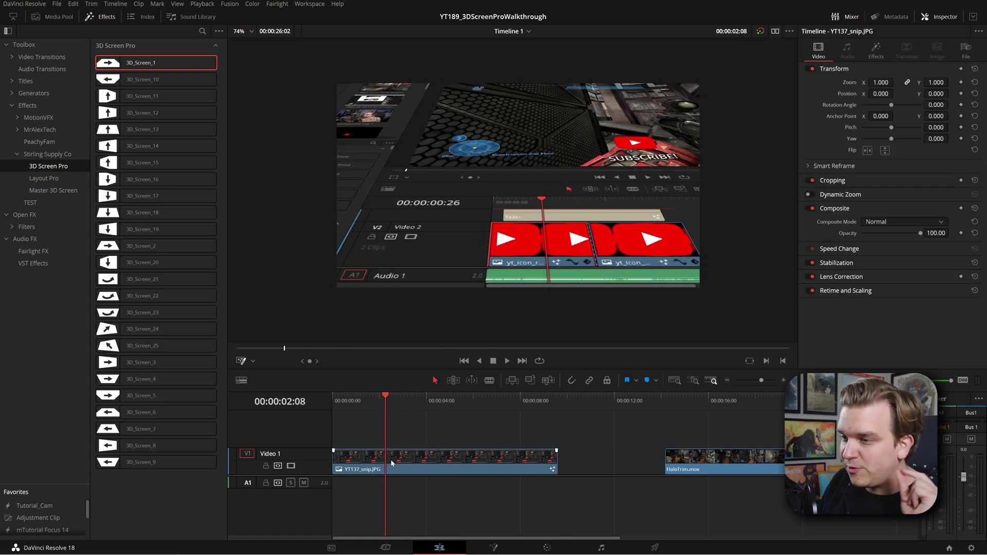
{"action": "left_click", "coordinate": [876, 51]}
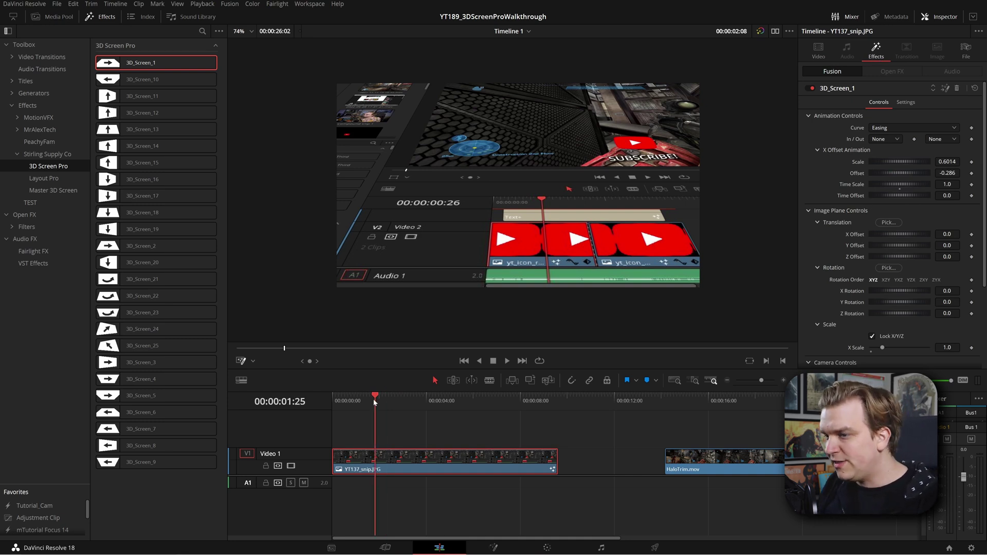
{"action": "left_click_drag", "start_coordinate": [374, 402], "coordinate": [402, 402]}
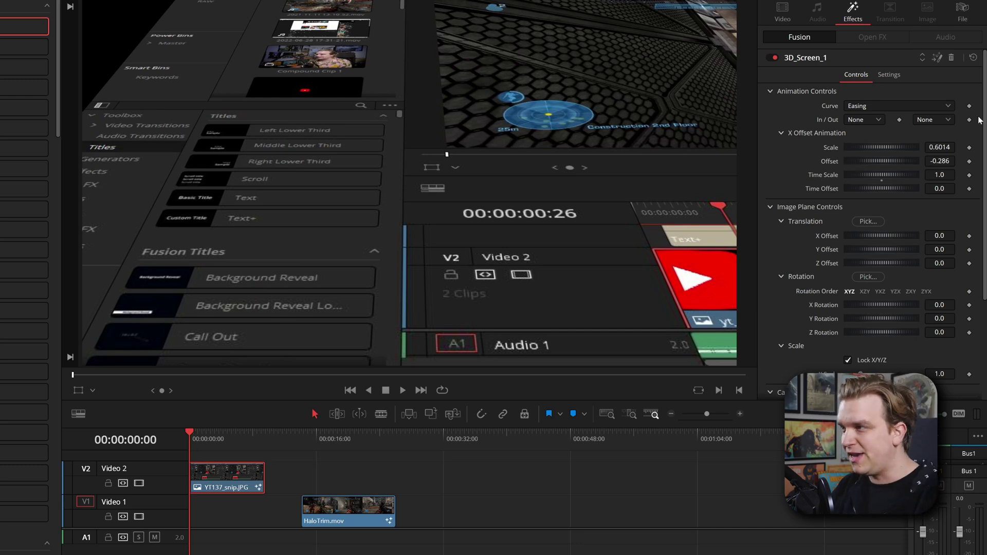
Try X Offset Animation Scale values of 0.6354 and 0.5784 while checking the framing near the clip's end.
{"action": "left_click_drag", "start_coordinate": [939, 147], "coordinate": [956, 147]}
{"action": "left_click_drag", "start_coordinate": [885, 147], "coordinate": [885, 147]}
{"action": "left_click_drag", "start_coordinate": [250, 438], "coordinate": [261, 441]}
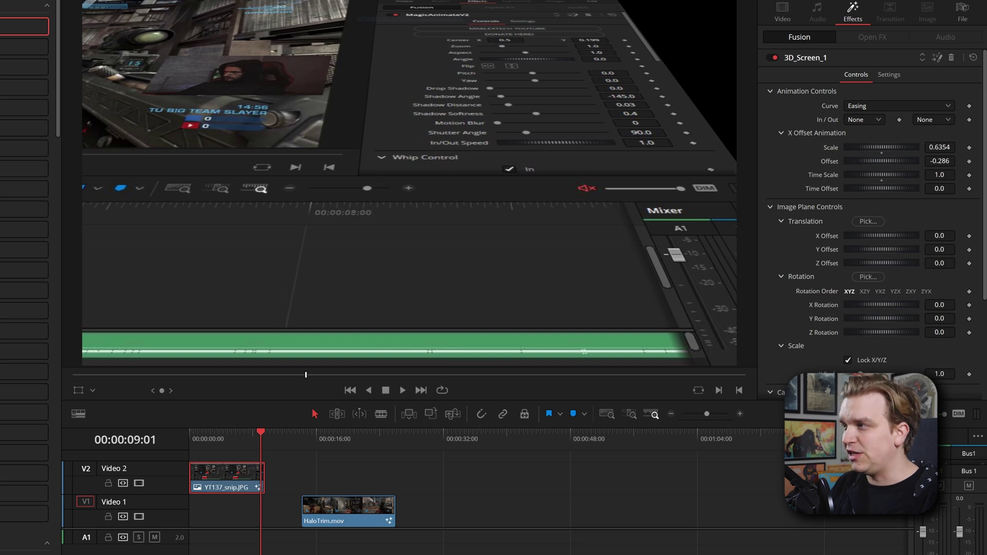
{"action": "left_click_drag", "start_coordinate": [882, 148], "coordinate": [856, 148]}
{"action": "left_click_drag", "start_coordinate": [940, 147], "coordinate": [939, 148]}
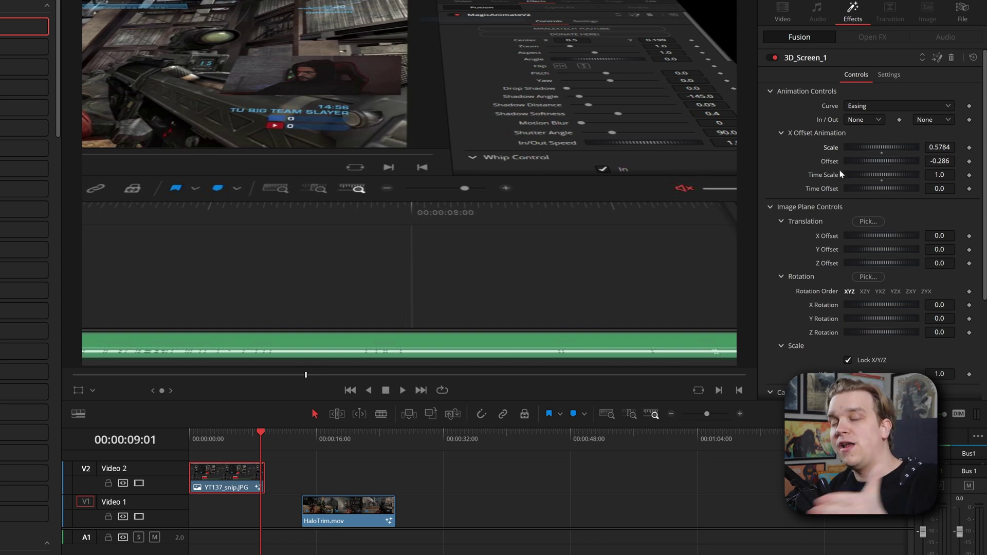
Set the X Offset Animation Scale to 0.3114 and play and scrub through the clip to review the reduced movement.
{"action": "left_click_drag", "start_coordinate": [940, 147], "coordinate": [874, 147]}
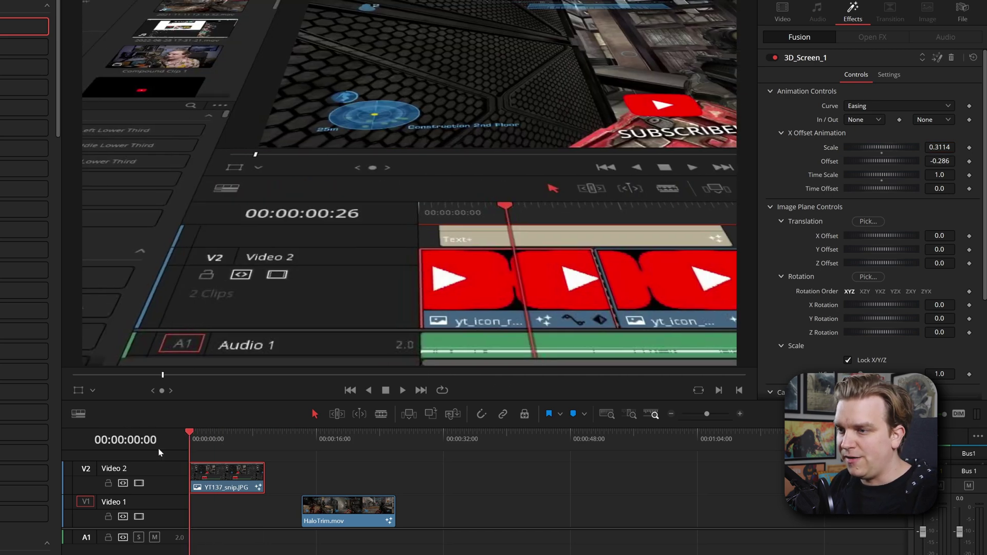
{"action": "key", "text": "space"}
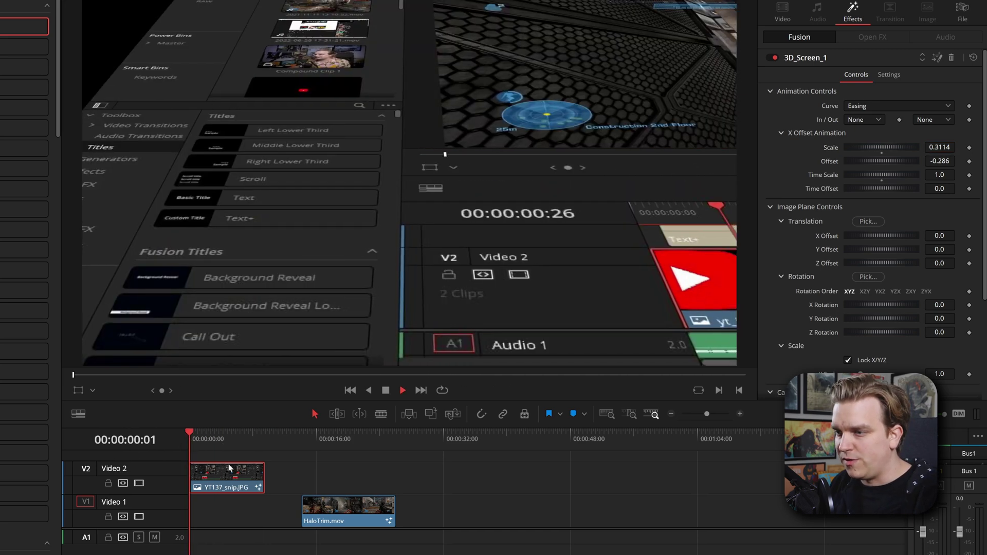
{"action": "left_click", "coordinate": [207, 437]}
{"action": "left_click_drag", "start_coordinate": [206, 436], "coordinate": [262, 441]}
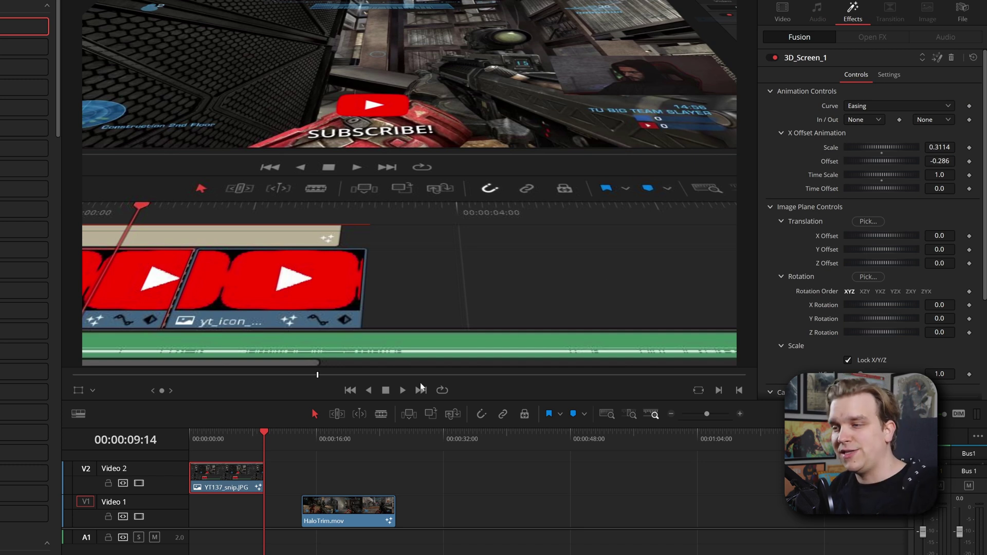
{"action": "left_click_drag", "start_coordinate": [257, 440], "coordinate": [156, 442]}
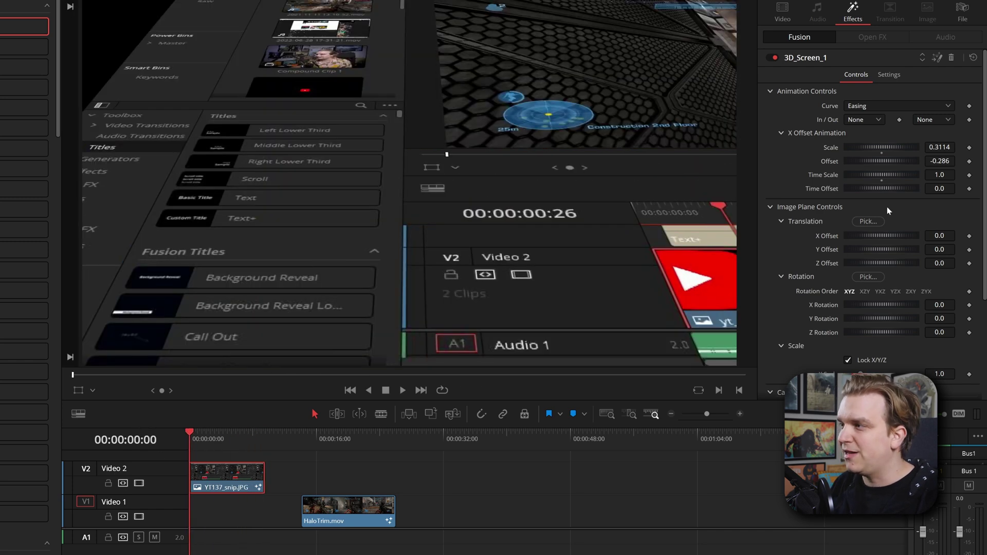
Set the X Offset Animation Offset to -0.026 and scrub the clip to review its start and end positions.
{"action": "left_click_drag", "start_coordinate": [940, 161], "coordinate": [986, 161]}
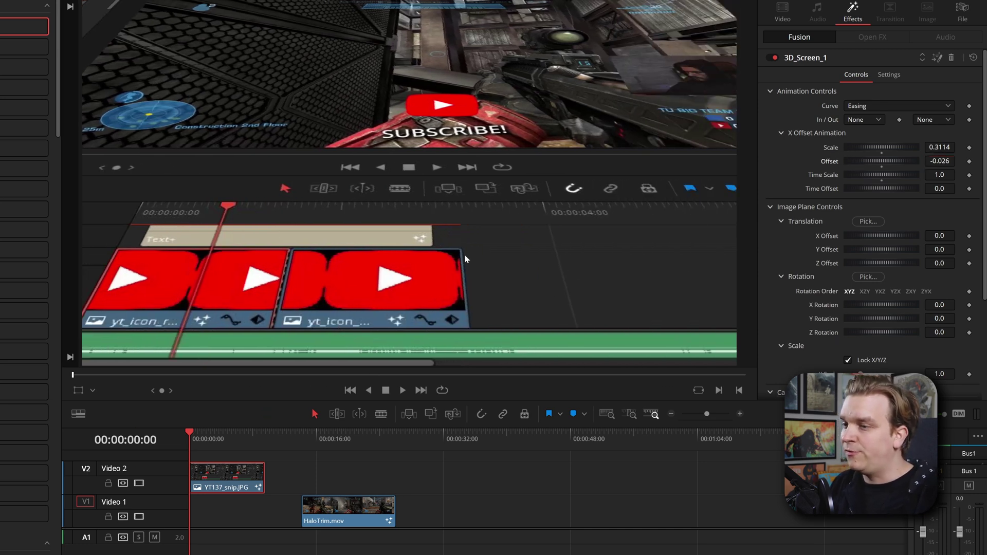
{"action": "left_click_drag", "start_coordinate": [201, 439], "coordinate": [263, 442]}
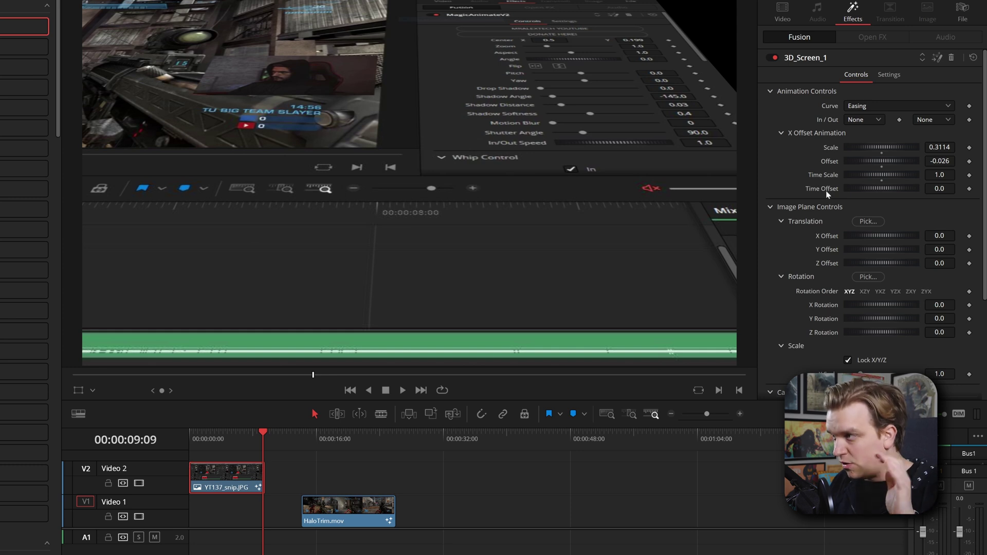
{"action": "left_click_drag", "start_coordinate": [263, 438], "coordinate": [101, 348]}
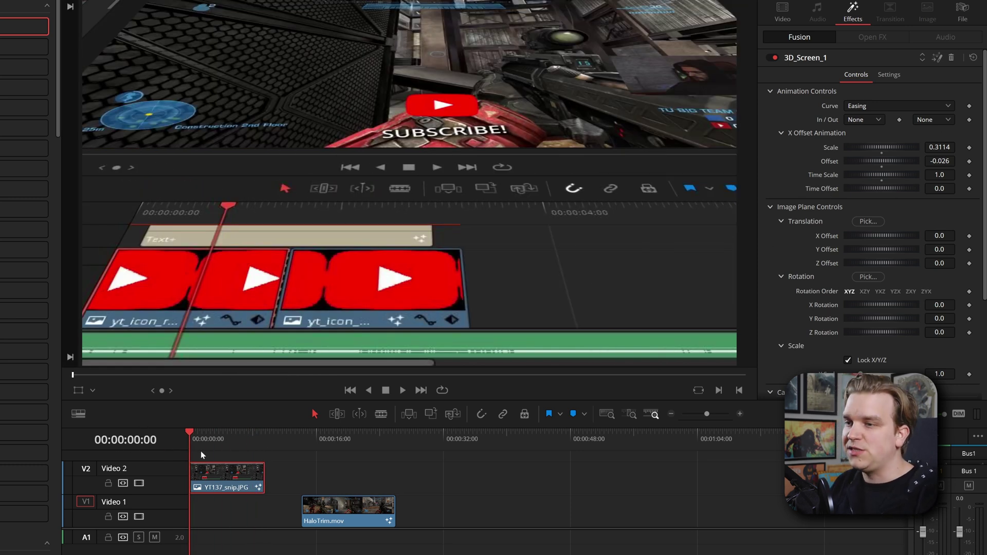
{"action": "left_click_drag", "start_coordinate": [194, 437], "coordinate": [254, 441]}
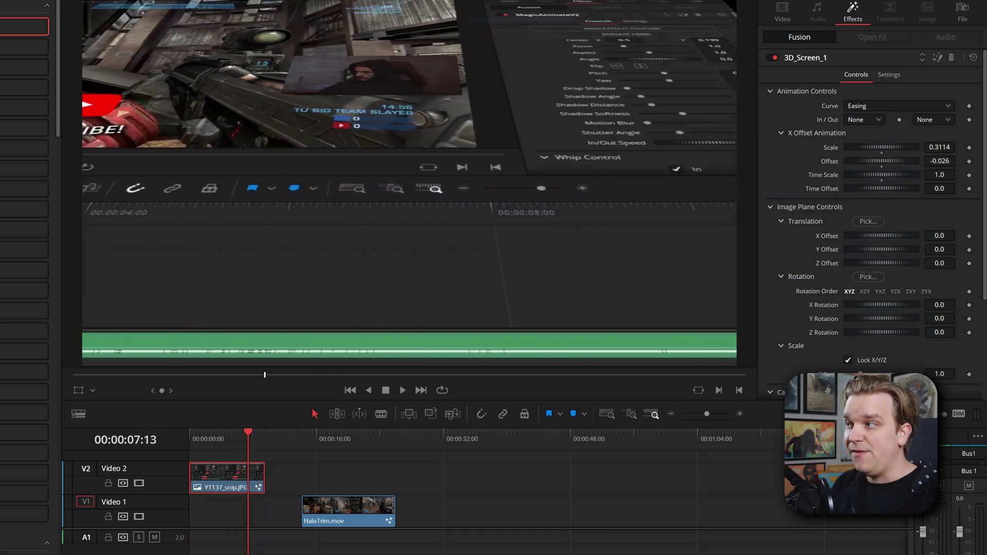
Set the X Offset Animation Time Scale to 2 and scrub the clip's beginning to check the speed.
{"action": "left_click", "coordinate": [940, 175]}
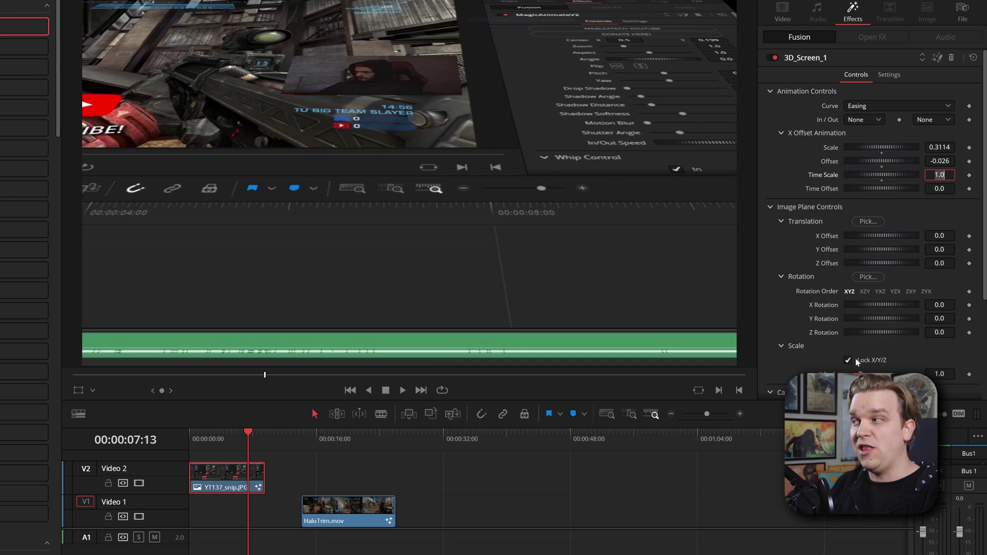
{"action": "type", "text": "2"}
{"action": "left_click_drag", "start_coordinate": [202, 439], "coordinate": [57, 383]}
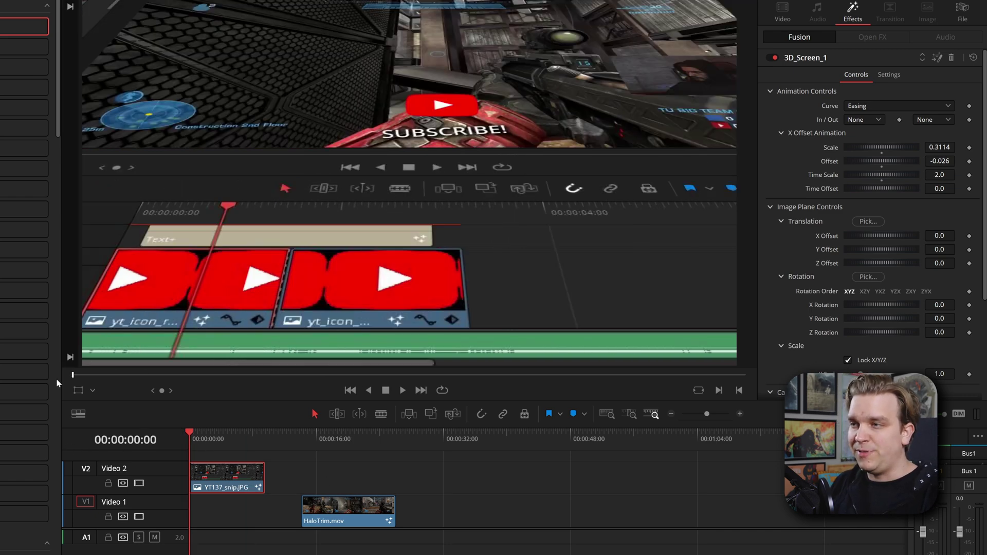
{"action": "left_click_drag", "start_coordinate": [193, 436], "coordinate": [154, 467]}
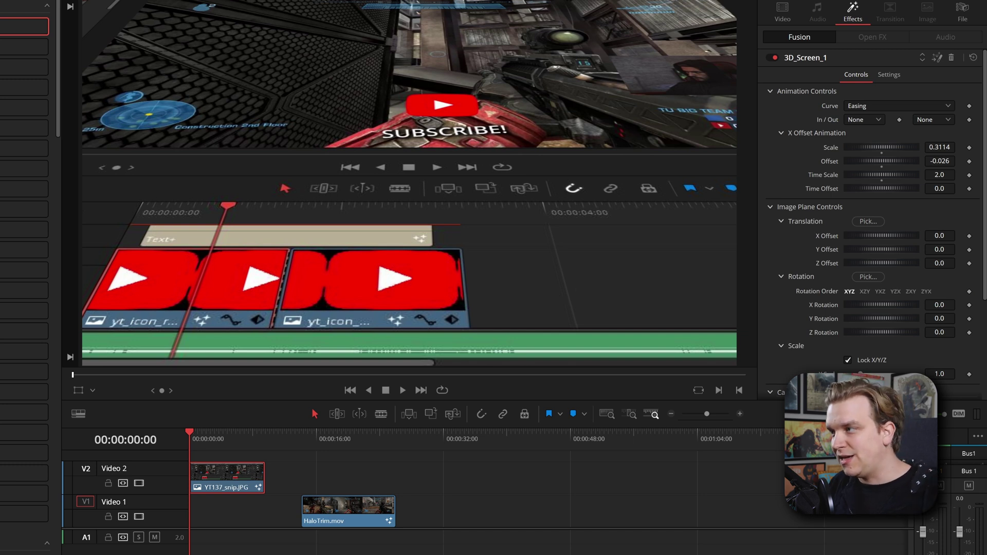
Set the X Offset Animation Time Offset to 0.5 and scrub through the clip to check the delayed movement.
{"action": "left_click", "coordinate": [940, 188]}
{"action": "key", "text": "BackSpace"}
{"action": "type", "text": "5"}
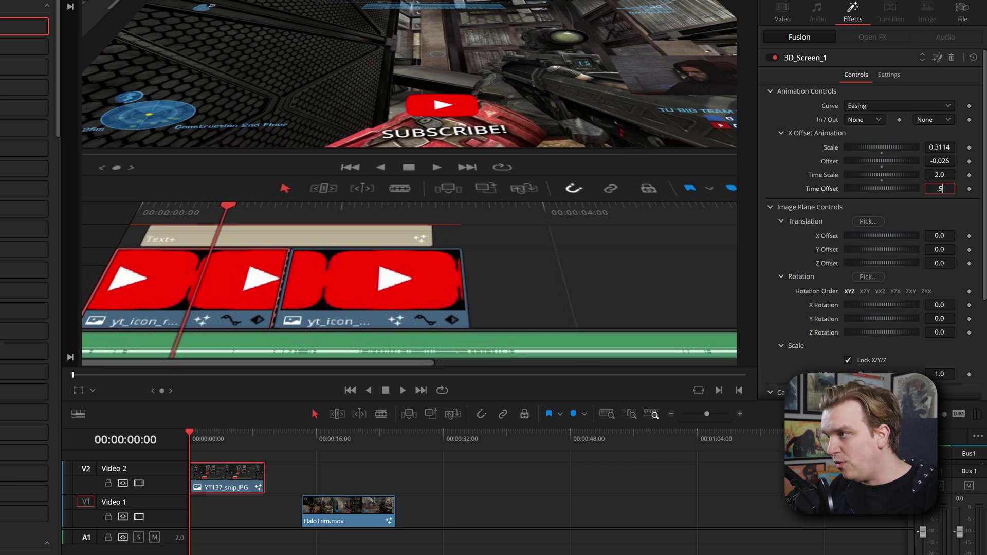
{"action": "key", "text": "Return"}
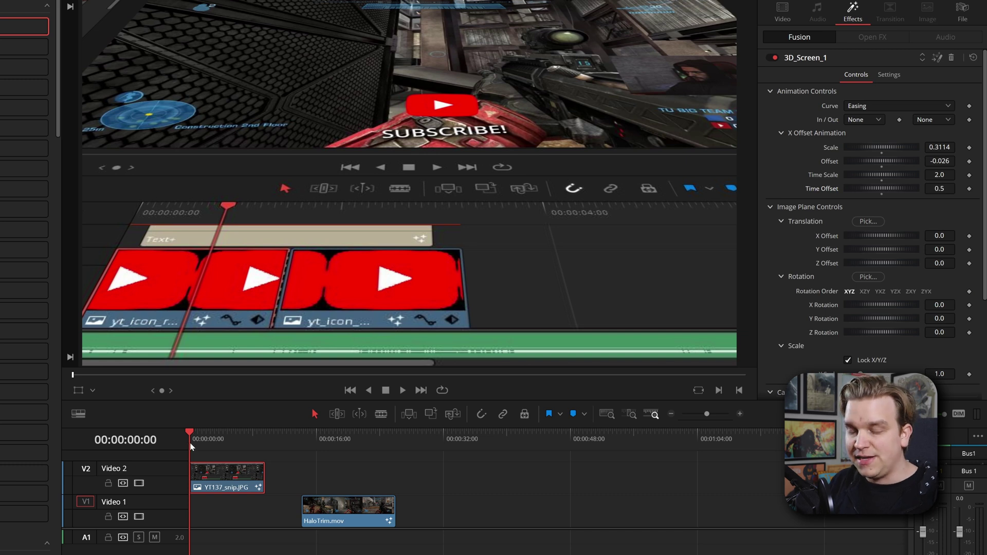
{"action": "left_click_drag", "start_coordinate": [194, 448], "coordinate": [263, 470]}
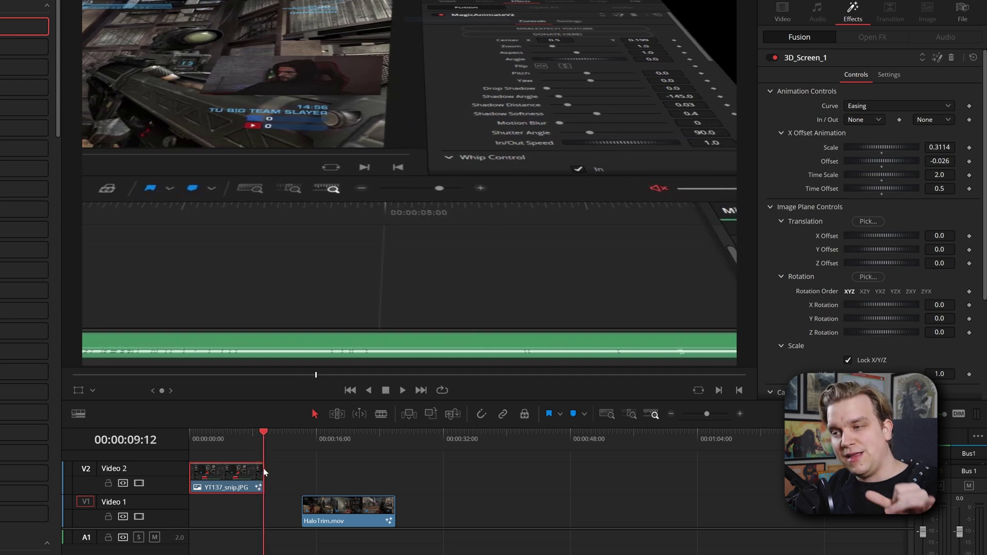
{"action": "left_click", "coordinate": [263, 439]}
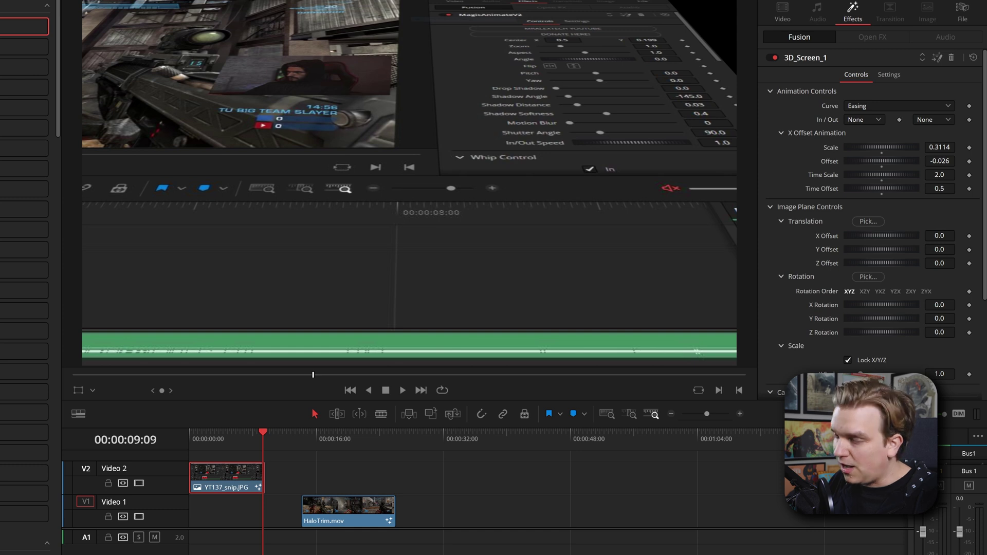
Reset the X Offset Animation Time Scale to 1 and its Time Offset to 0.
{"action": "left_click", "coordinate": [945, 175]}
{"action": "key", "text": "ctrl+a"}
{"action": "type", "text": "1"}
{"action": "left_click", "coordinate": [944, 189]}
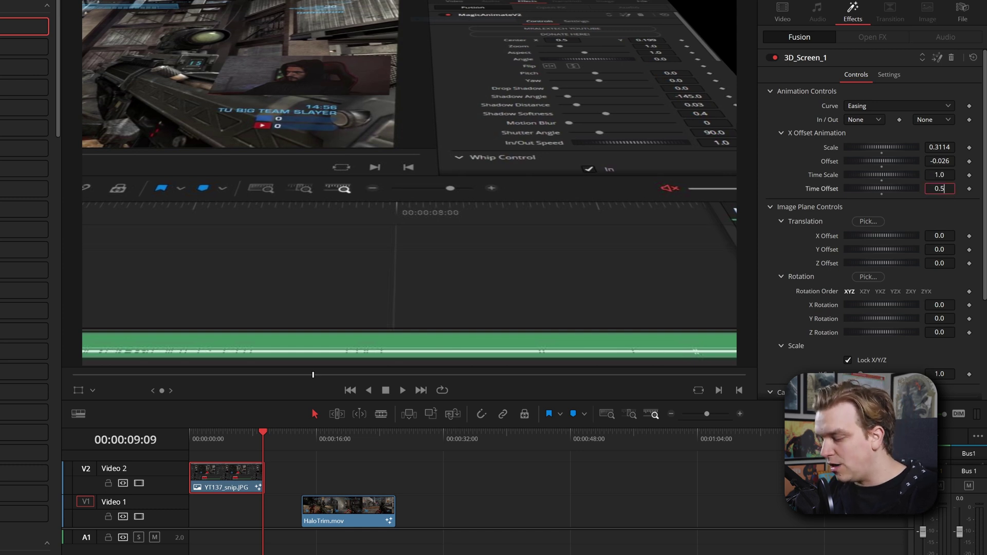
{"action": "key", "text": "ctrl+a"}
{"action": "type", "text": "0"}
{"action": "key", "text": "Return"}
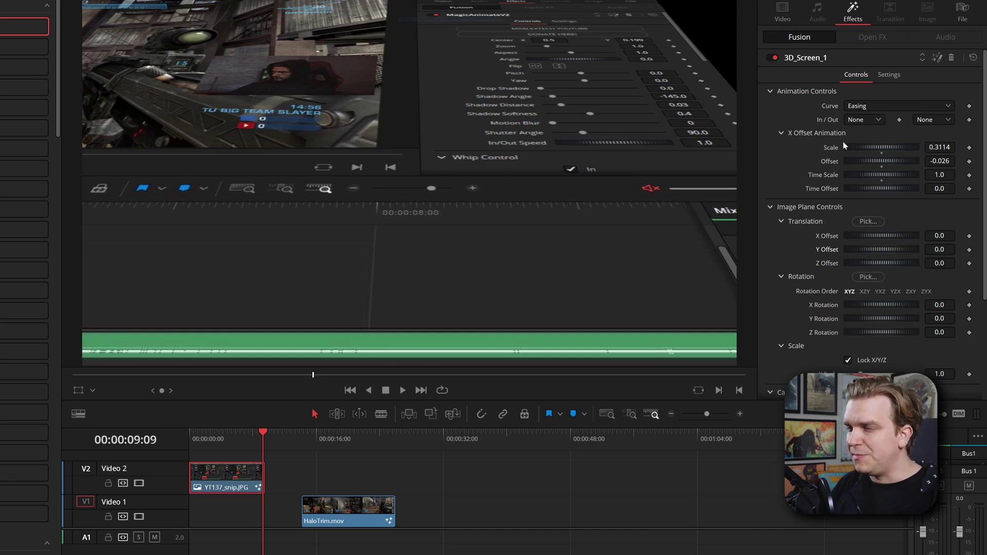
Open the 3D_Screen_1 effect in the Fusion page and expand the SSC_3DScreen_1 group to show its internal nodes.
{"action": "left_click", "coordinate": [937, 60]}
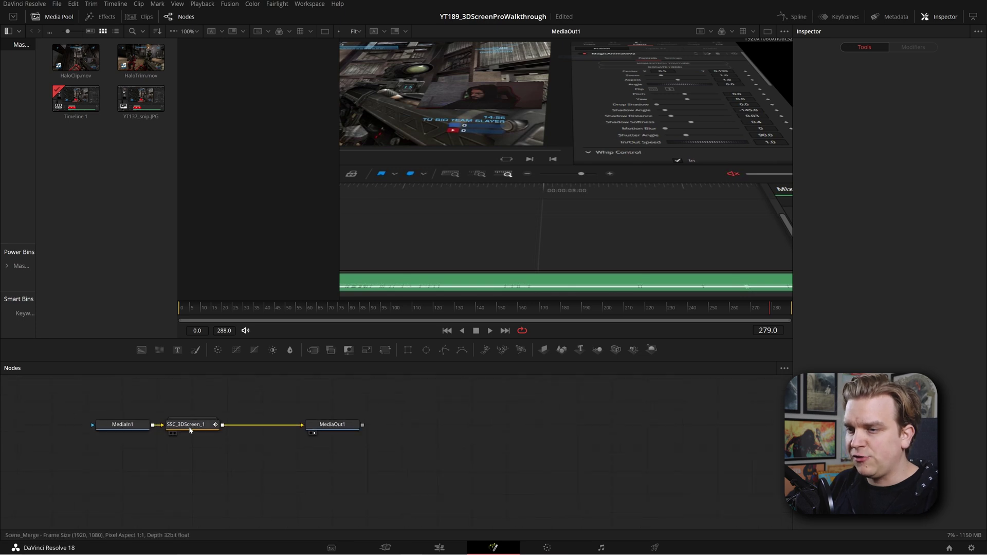
{"action": "left_click", "coordinate": [191, 430]}
{"action": "left_click_drag", "start_coordinate": [213, 445], "coordinate": [223, 420]}
{"action": "scroll", "coordinate": [253, 423], "scroll_direction": "down", "scroll_amount": 2}
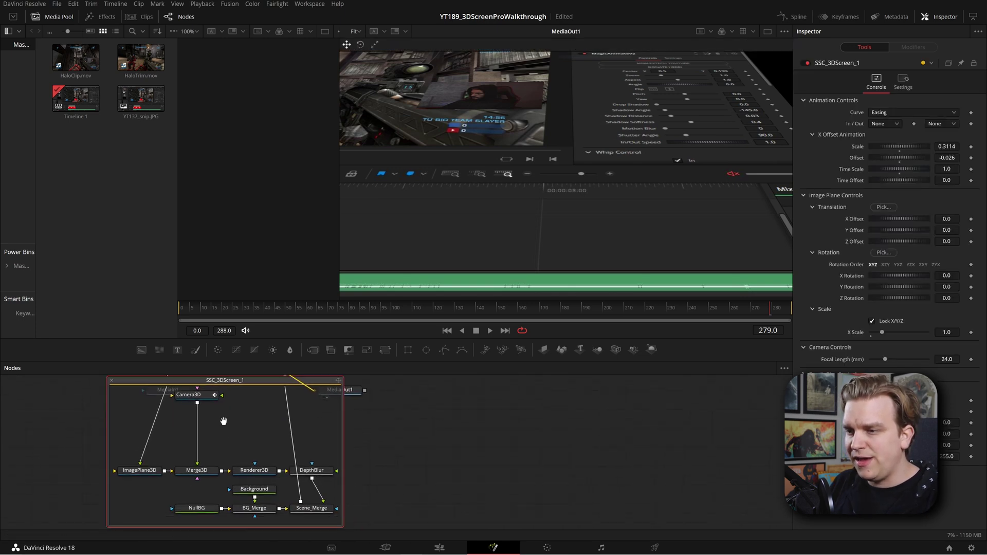
{"action": "scroll", "coordinate": [228, 423], "scroll_direction": "up", "scroll_amount": 1}
Display the Merge3D node in the viewer and orbit the scene to examine the camera and image plane.
{"action": "left_click", "coordinate": [201, 475]}
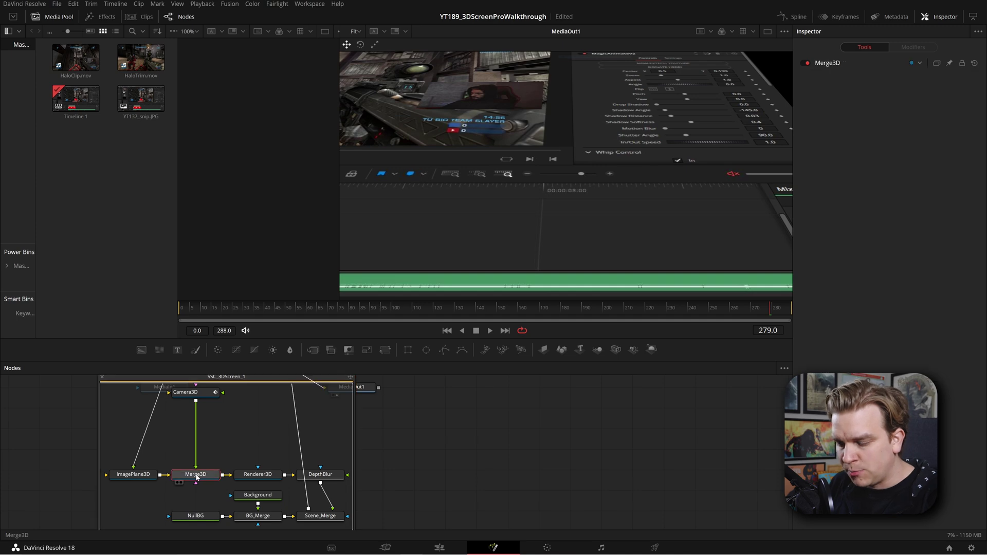
{"action": "key", "text": "1"}
{"action": "left_click_drag", "start_coordinate": [544, 252], "coordinate": [548, 225]}
{"action": "left_click_drag", "start_coordinate": [701, 275], "coordinate": [649, 230]}
Scrub the group's camera move back to the start, and set the X Offset Animation Scale to 0.6704 and Offset to -0.326.
{"action": "left_click", "coordinate": [240, 380]}
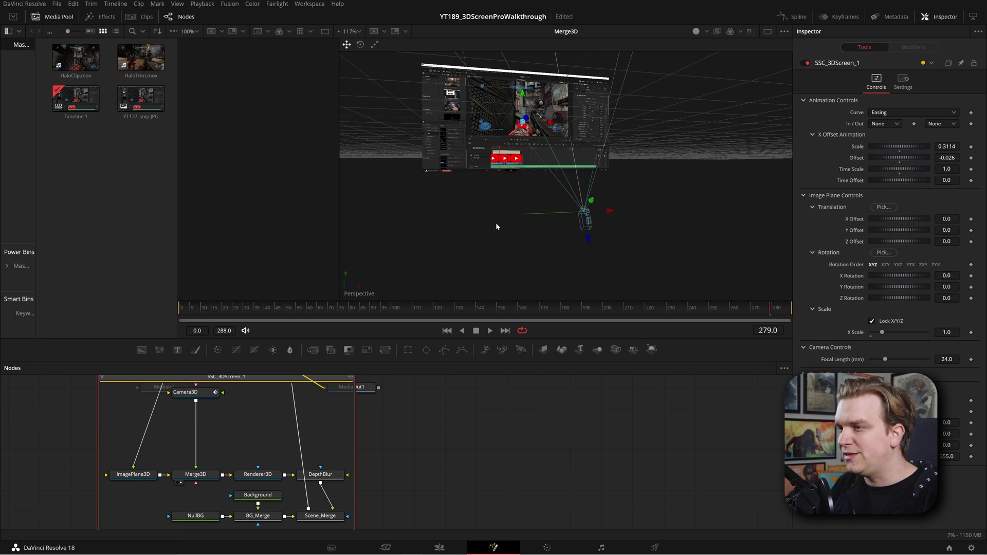
{"action": "scroll", "coordinate": [519, 220], "scroll_direction": "up", "scroll_amount": 3}
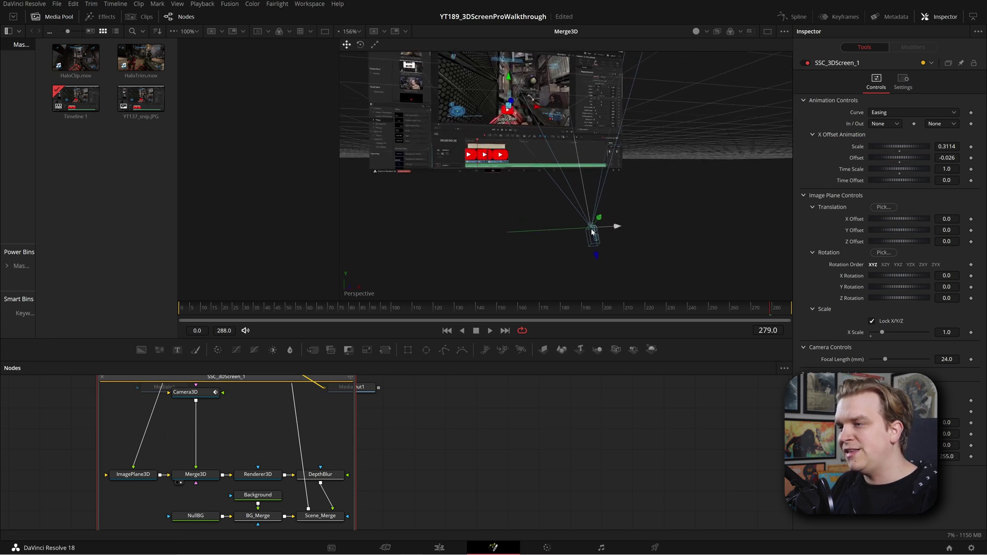
{"action": "left_click_drag", "start_coordinate": [744, 315], "coordinate": [181, 319]}
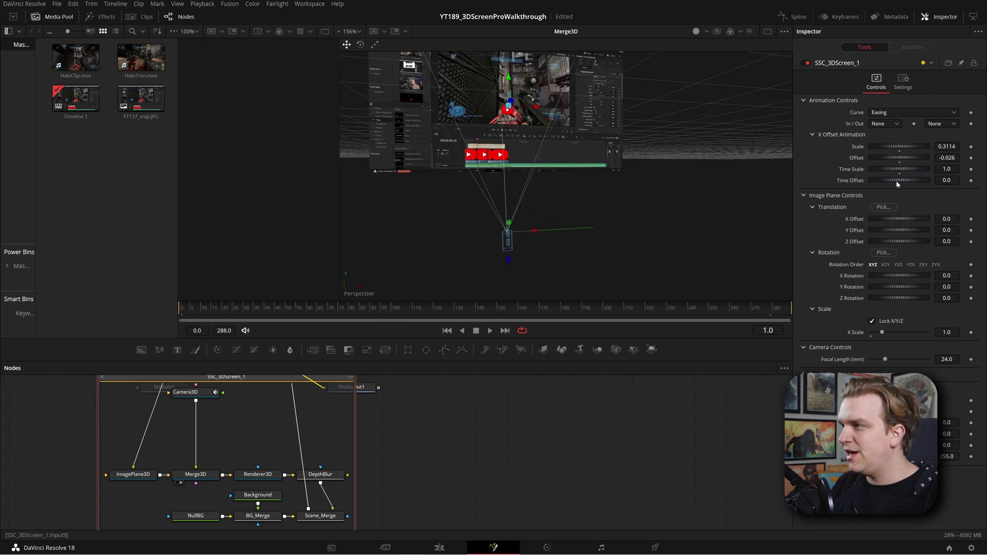
{"action": "left_click_drag", "start_coordinate": [946, 158], "coordinate": [918, 158]}
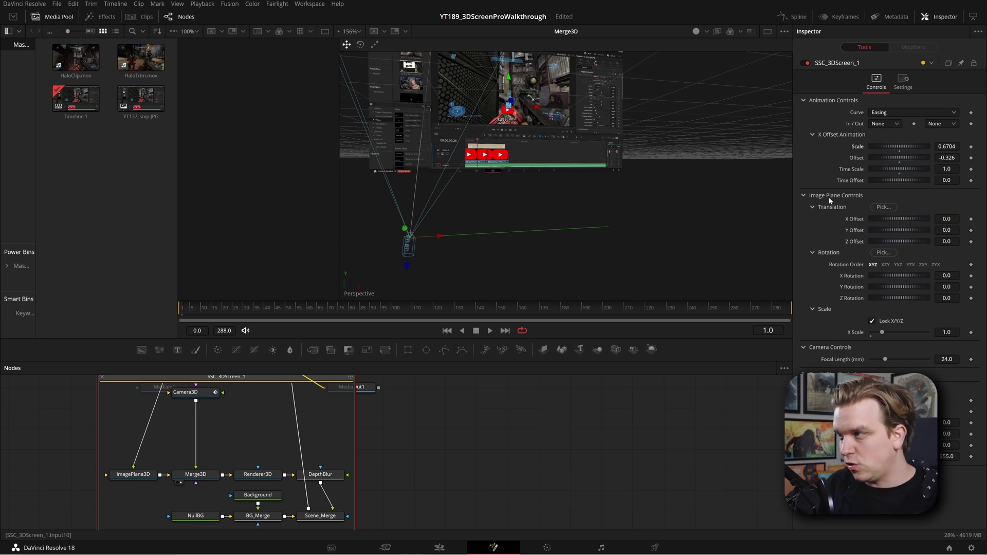
Set the image plane's translation to X -0.024, Y 0.022, Z -0.31 and its rotation to X 17.7, Y 8.4, Z 8.5.
{"action": "scroll", "coordinate": [412, 289], "scroll_direction": "up", "scroll_amount": 2}
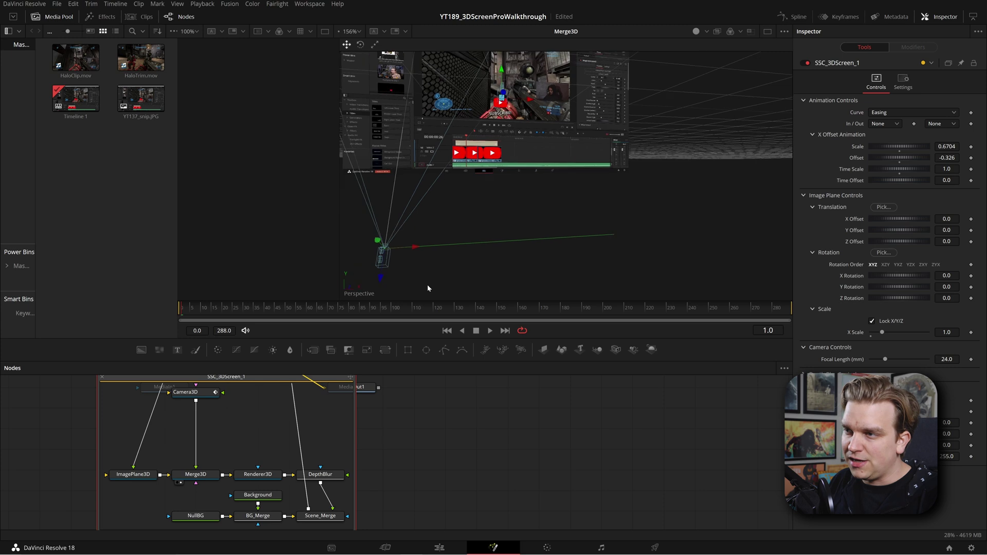
{"action": "scroll", "coordinate": [427, 285], "scroll_direction": "down", "scroll_amount": 5}
{"action": "scroll", "coordinate": [518, 190], "scroll_direction": "up", "scroll_amount": 2}
{"action": "left_click_drag", "start_coordinate": [518, 190], "coordinate": [561, 211]}
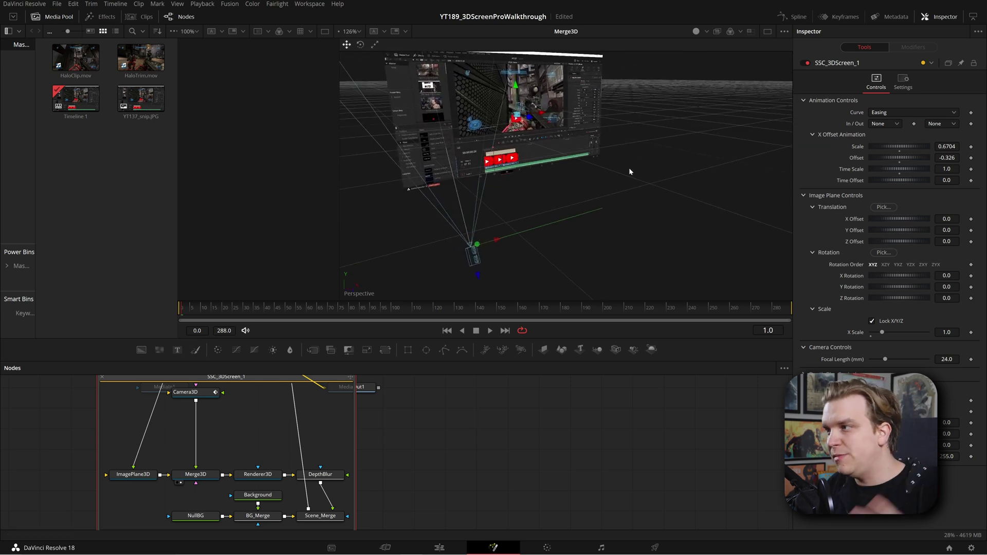
{"action": "mouse_move", "coordinate": [946, 219]}
{"action": "left_mouse_down"}
{"action": "mouse_move", "coordinate": [933, 218]}
{"action": "mouse_move", "coordinate": [972, 218]}
{"action": "mouse_move", "coordinate": [873, 230]}
{"action": "mouse_move", "coordinate": [958, 230]}
{"action": "left_mouse_up"}
{"action": "left_click_drag", "start_coordinate": [946, 242], "coordinate": [900, 241]}
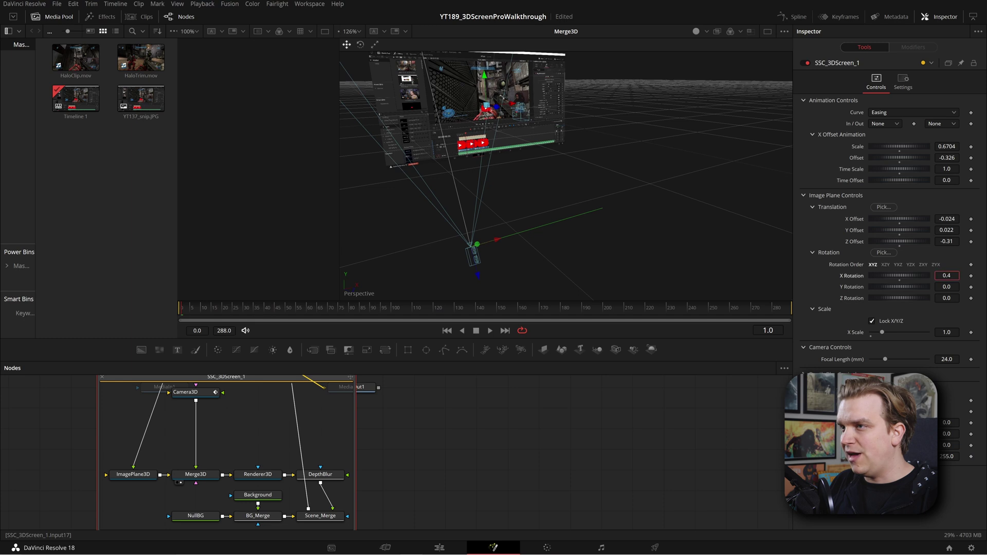
{"action": "left_click_drag", "start_coordinate": [900, 276], "coordinate": [949, 298]}
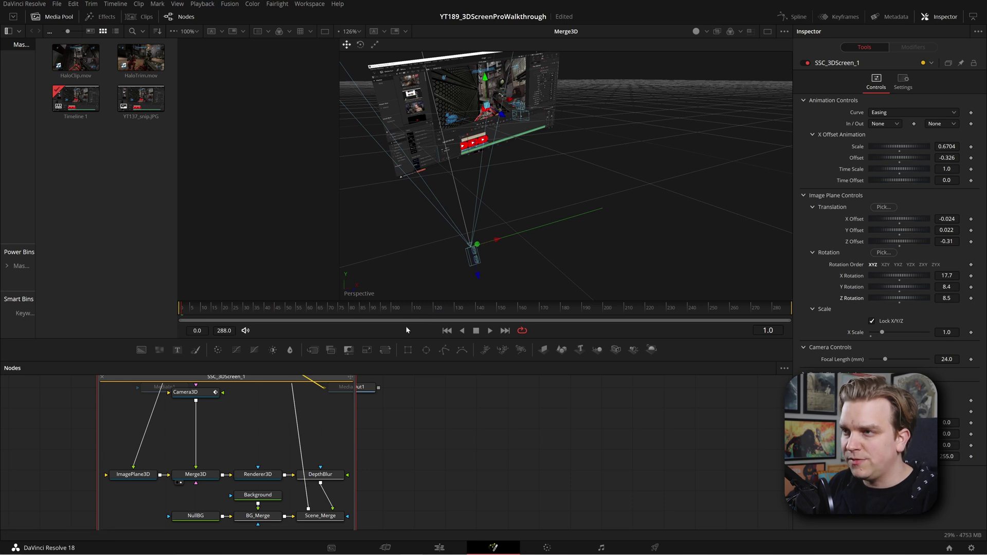
Display the Scene_Merge output, scrub it, and set the image plane's Y Offset to 0.121, Z Offset to -0.11 and X Scale to 1.009.
{"action": "left_click_drag", "start_coordinate": [328, 515], "coordinate": [462, 267]}
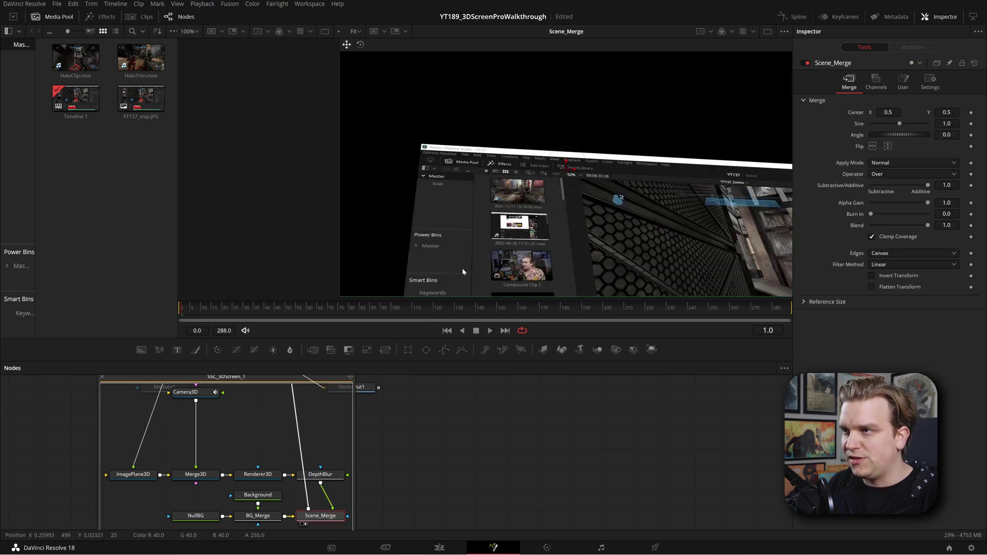
{"action": "left_click_drag", "start_coordinate": [255, 312], "coordinate": [447, 325]}
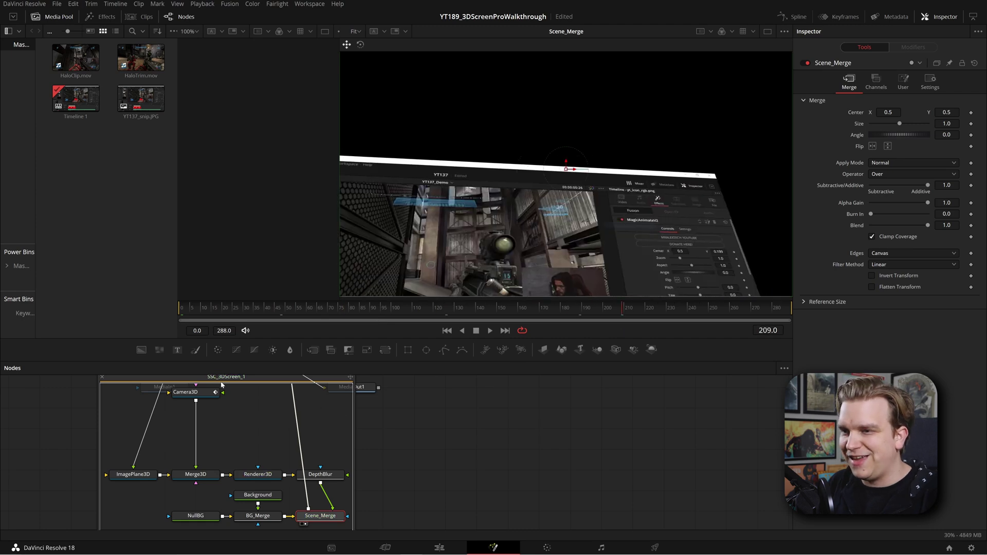
{"action": "left_click", "coordinate": [221, 384]}
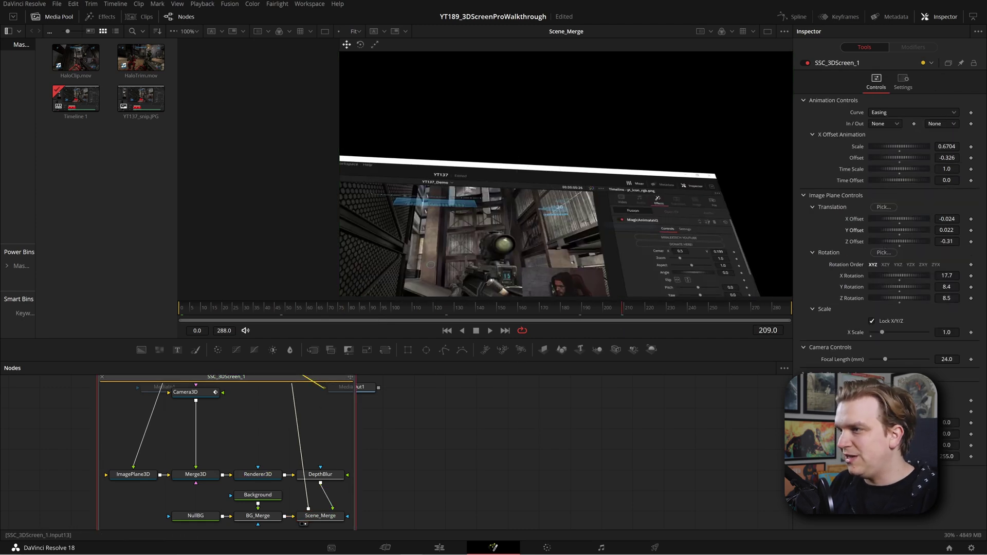
{"action": "left_click_drag", "start_coordinate": [946, 230], "coordinate": [920, 230]}
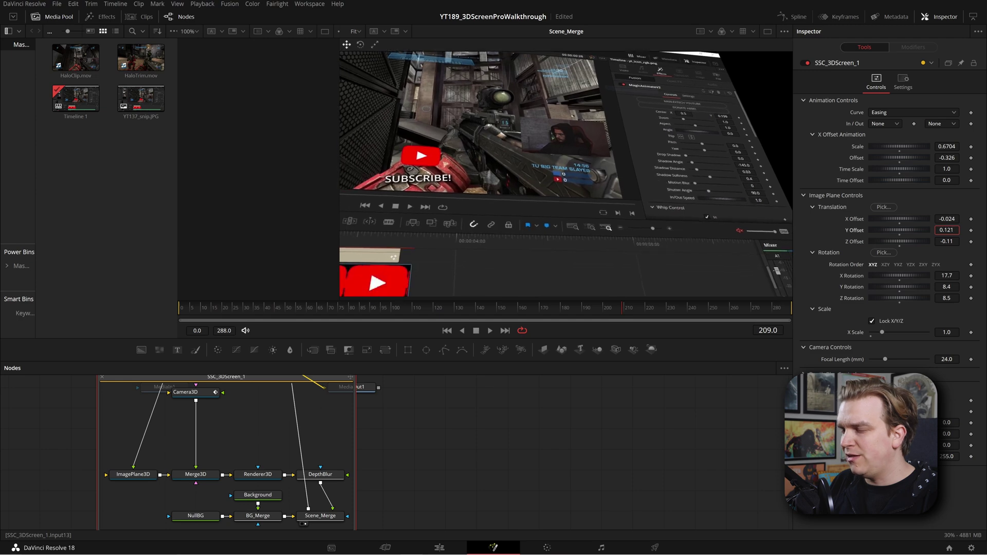
{"action": "left_click_drag", "start_coordinate": [245, 314], "coordinate": [239, 309]}
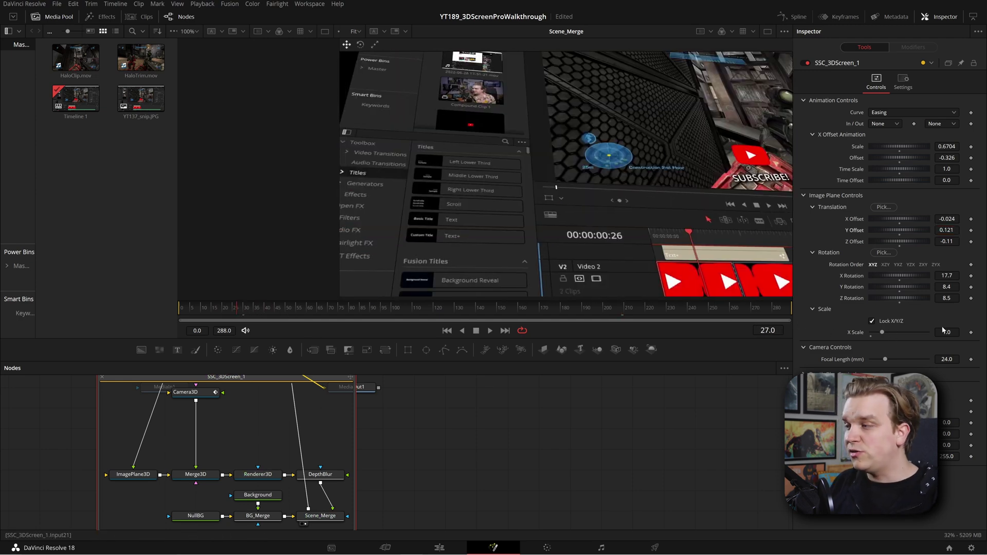
{"action": "mouse_move", "coordinate": [946, 332]}
{"action": "left_mouse_down"}
{"action": "mouse_move", "coordinate": [906, 332]}
{"action": "mouse_move", "coordinate": [952, 332]}
{"action": "left_mouse_up"}
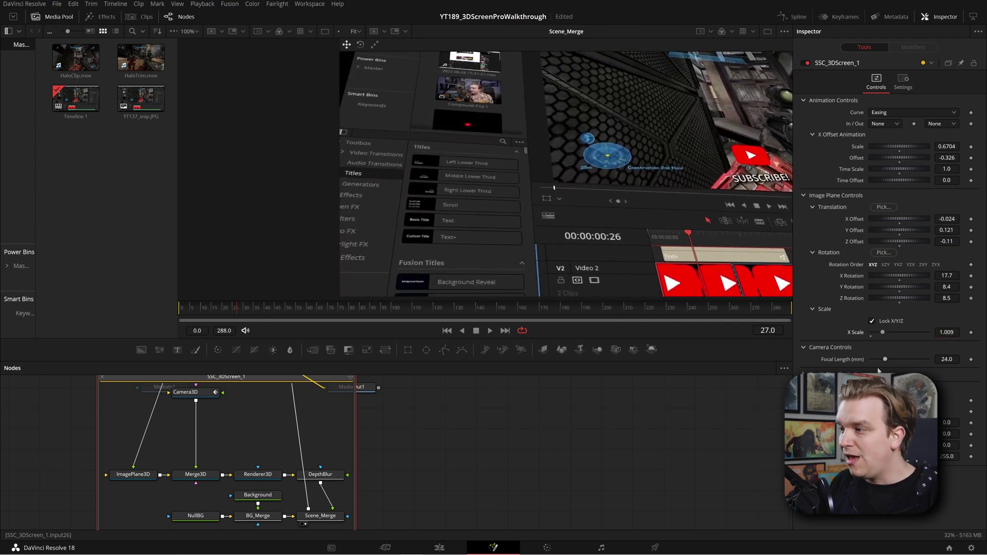
Display the Merge3D scene, try an X Scale of 0.942 and a Focal Length of 43.5 mm, and undo both changes.
{"action": "left_click", "coordinate": [202, 479]}
{"action": "key", "text": "1"}
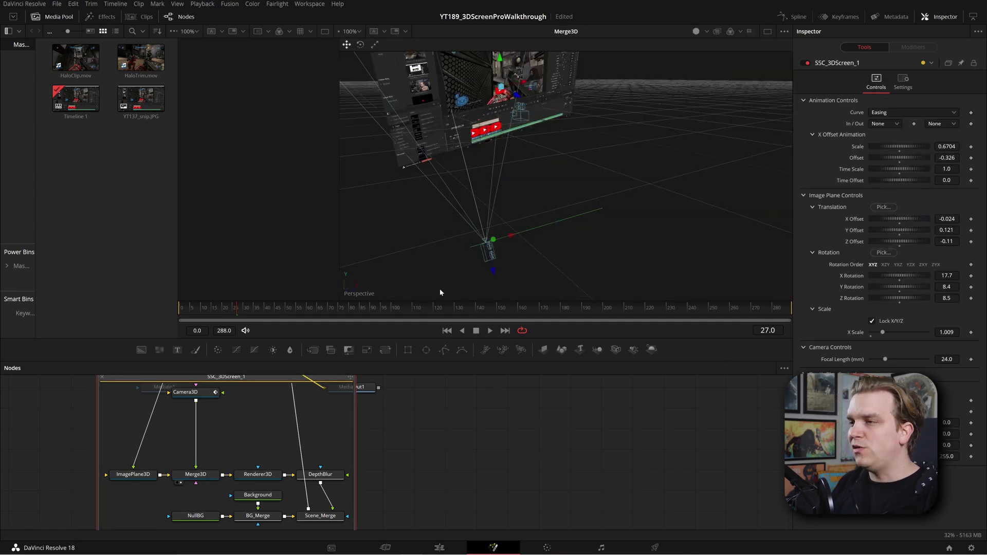
{"action": "mouse_move", "coordinate": [552, 260]}
{"action": "left_mouse_down"}
{"action": "mouse_move", "coordinate": [523, 231]}
{"action": "mouse_move", "coordinate": [510, 166]}
{"action": "mouse_move", "coordinate": [554, 247]}
{"action": "left_mouse_up"}
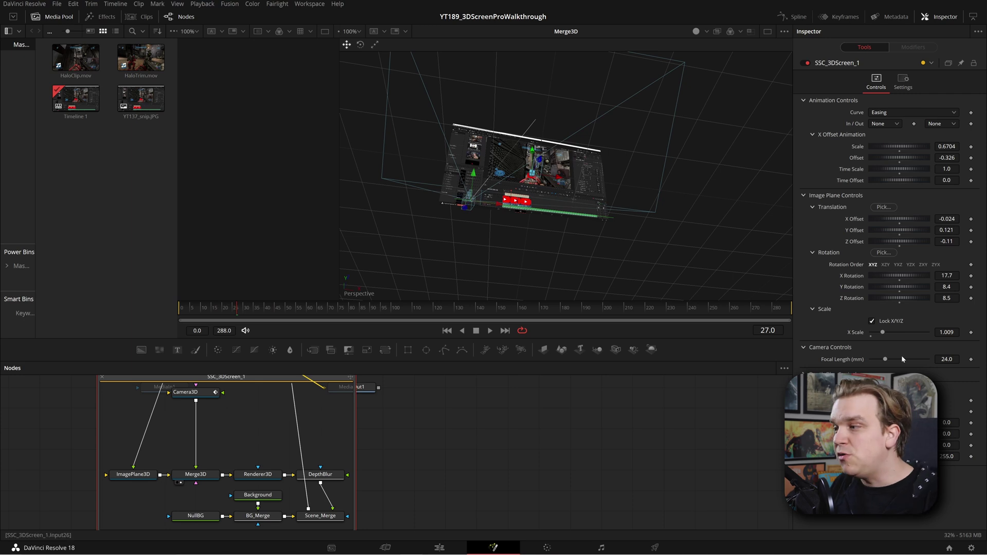
{"action": "left_click_drag", "start_coordinate": [883, 332], "coordinate": [882, 332]}
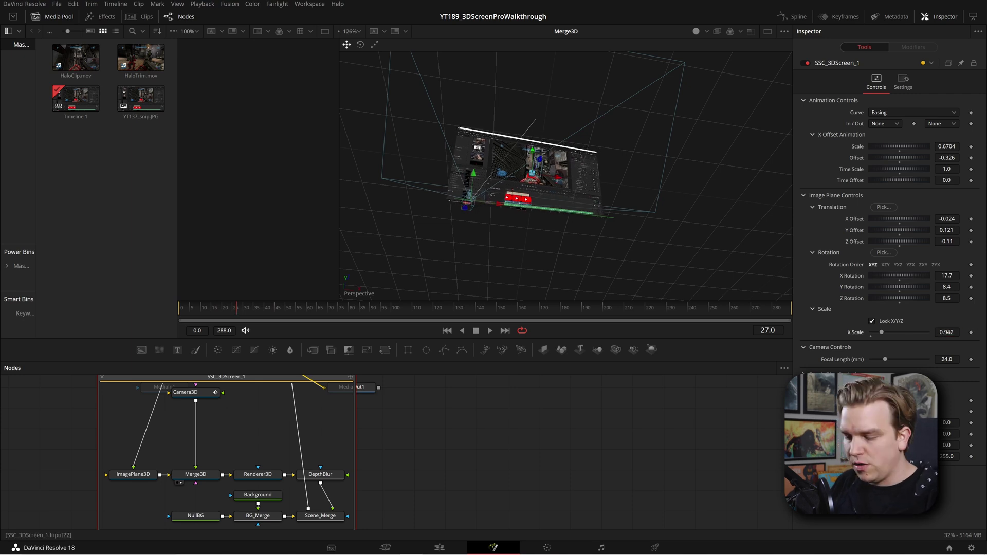
{"action": "key", "text": "ctrl+z"}
{"action": "left_click_drag", "start_coordinate": [885, 359], "coordinate": [957, 367]}
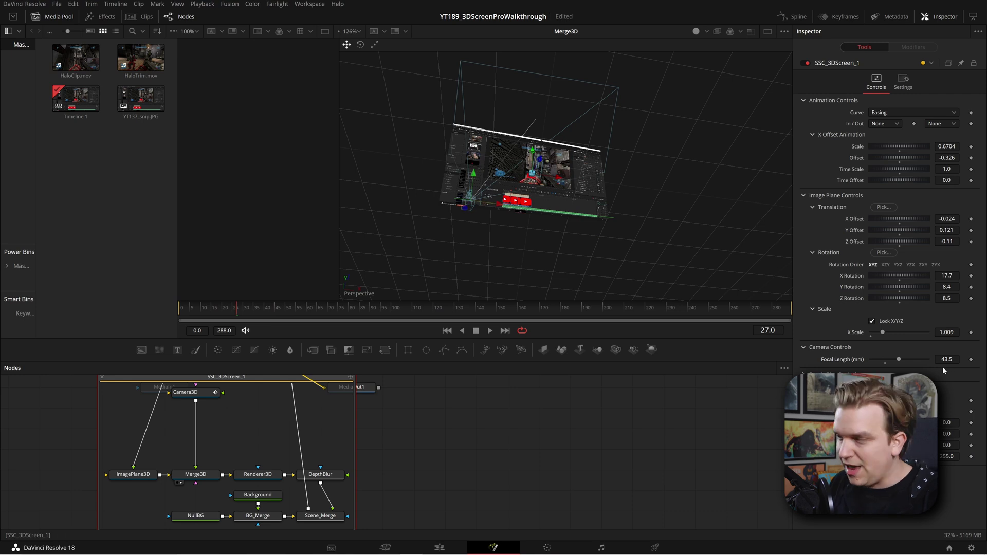
{"action": "key", "text": "ctrl+z"}
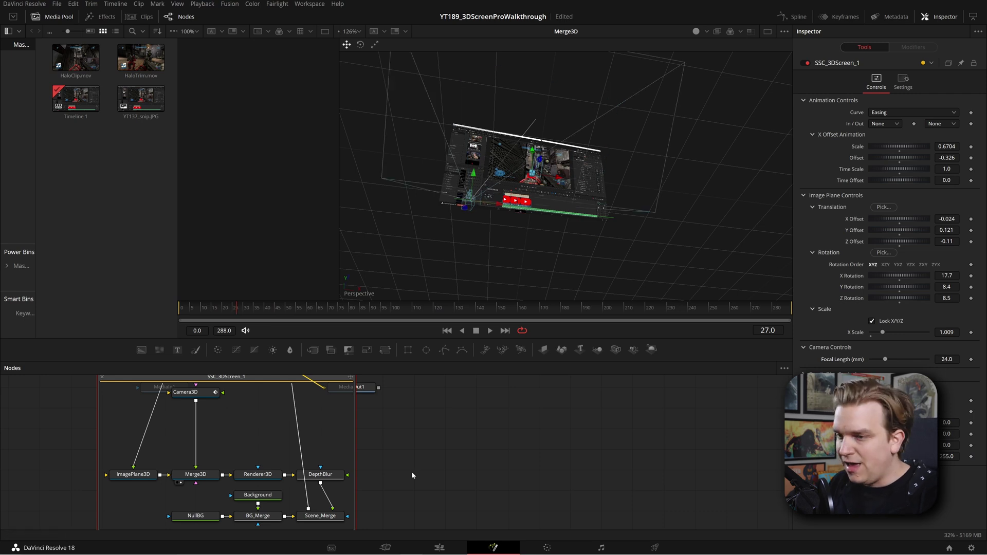
Display Scene_Merge and set the group's Focal Length to 34 mm and the image plane's rotation to X 8.4, Y 7.8, Z 10.
{"action": "left_click", "coordinate": [323, 518]}
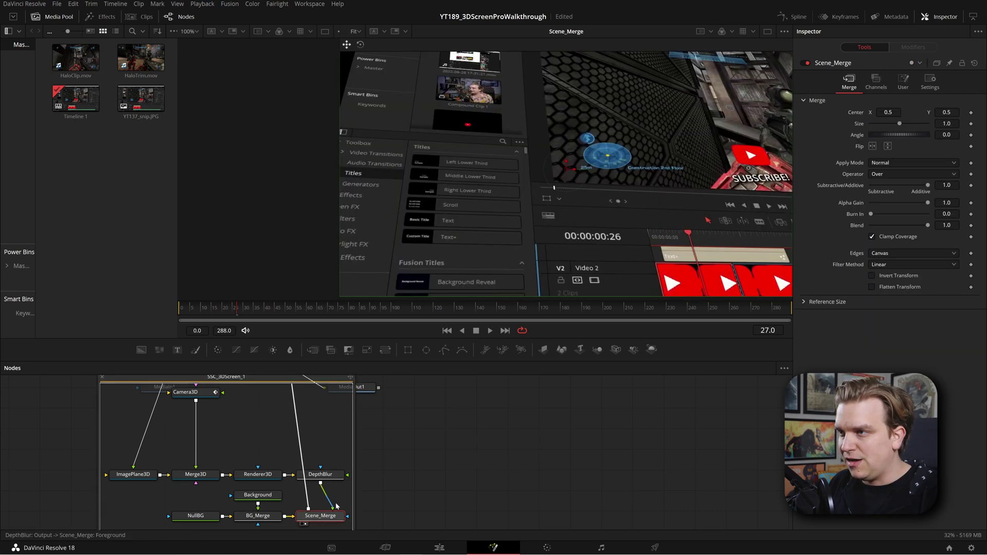
{"action": "left_click", "coordinate": [250, 382]}
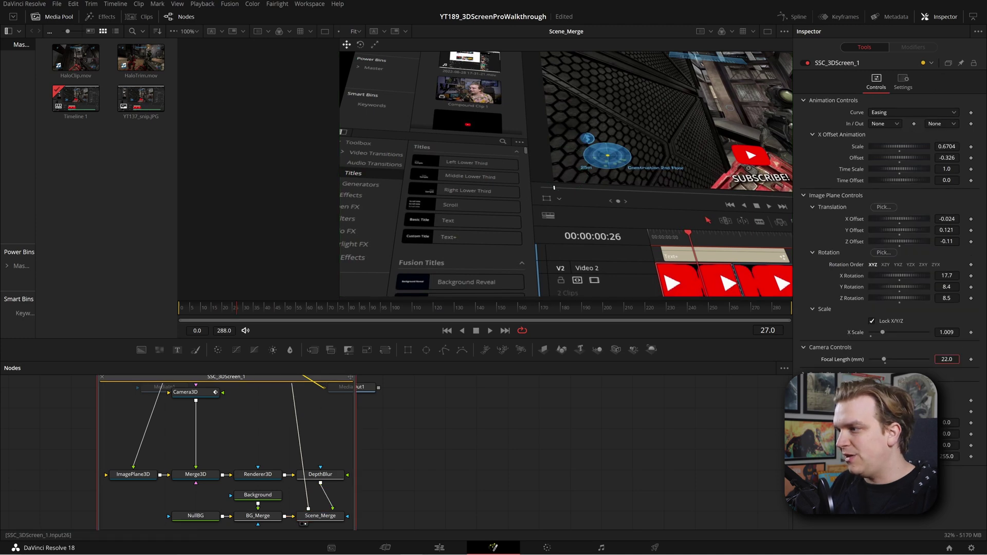
{"action": "mouse_move", "coordinate": [884, 359]}
{"action": "left_mouse_down"}
{"action": "mouse_move", "coordinate": [874, 359]}
{"action": "mouse_move", "coordinate": [892, 359]}
{"action": "left_mouse_up"}
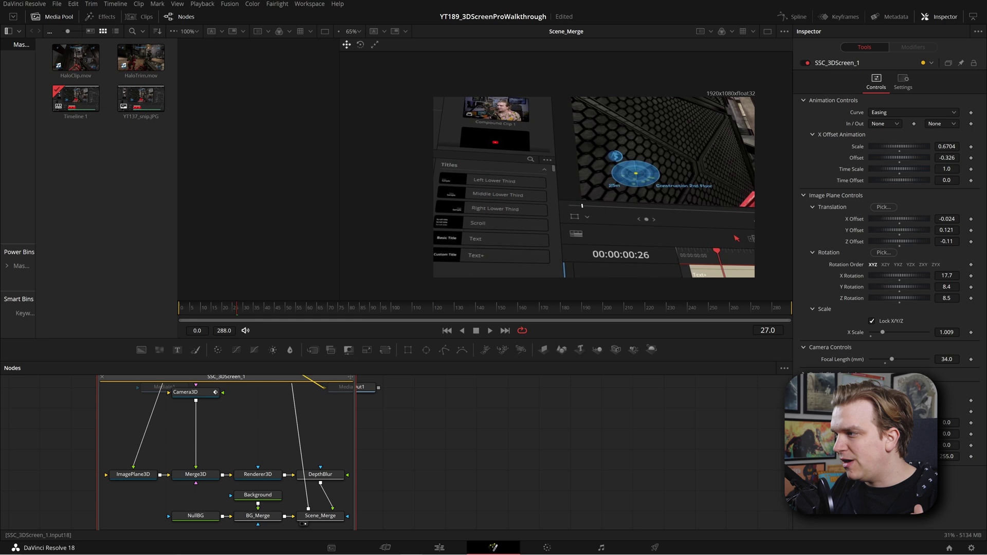
{"action": "left_click_drag", "start_coordinate": [946, 286], "coordinate": [899, 276]}
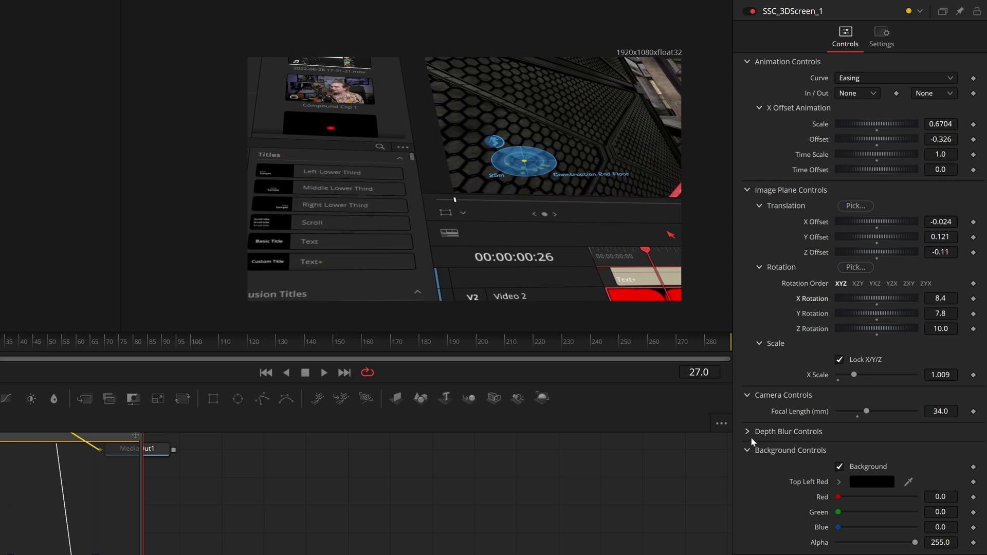
Expand the Depth Blur controls of the group and enable Depth Blur.
{"action": "left_click", "coordinate": [746, 433]}
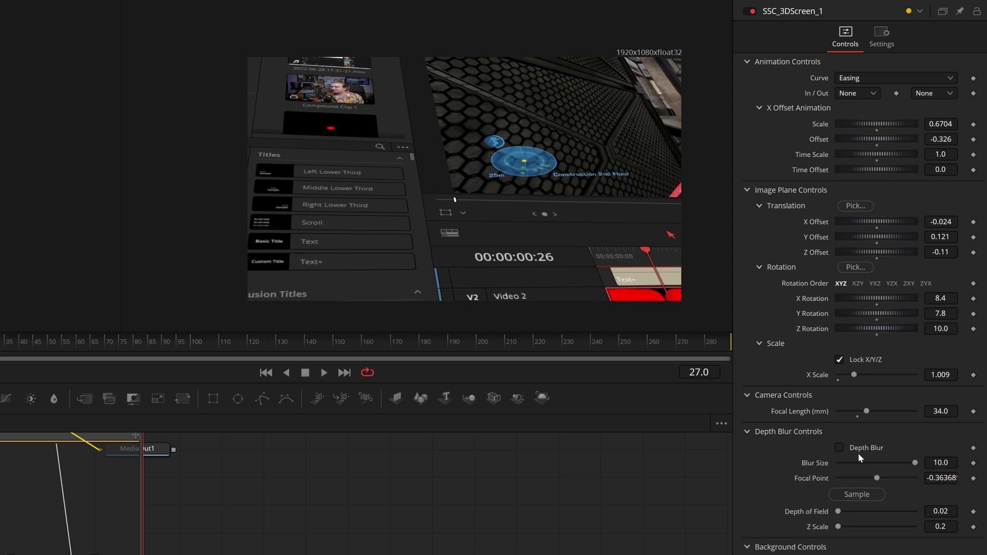
{"action": "left_click_drag", "start_coordinate": [457, 247], "coordinate": [343, 222]}
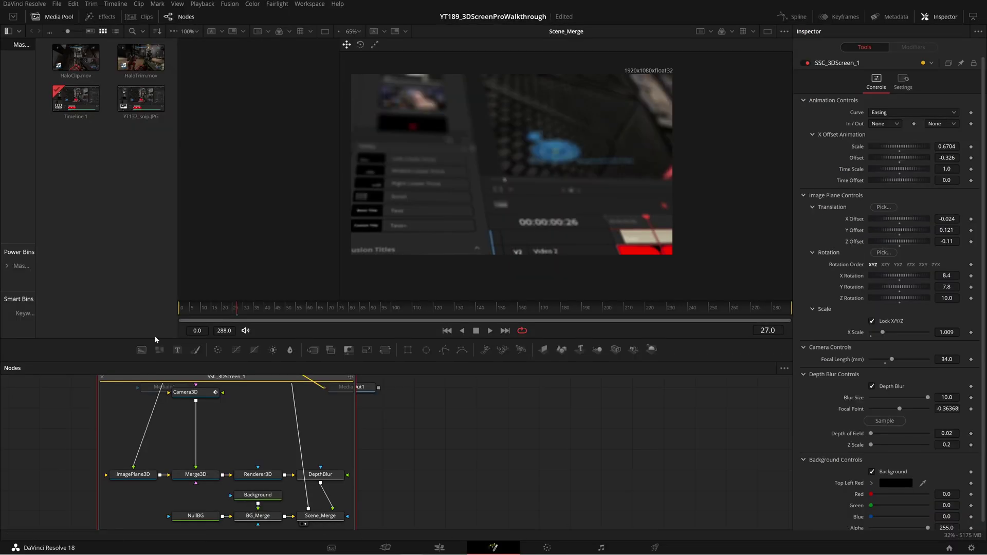
Sample the DepthBlur node's Focal Point near the blue radar in the image, and return to the SSC_3DScreen_1 group's controls.
{"action": "left_click", "coordinate": [315, 478]}
{"action": "left_click", "coordinate": [829, 63]}
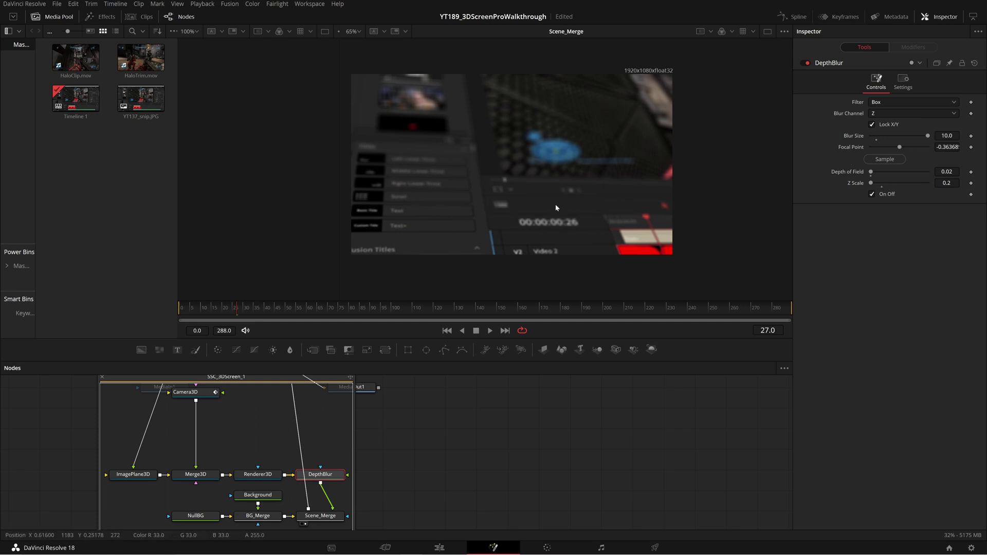
{"action": "left_click", "coordinate": [263, 379]}
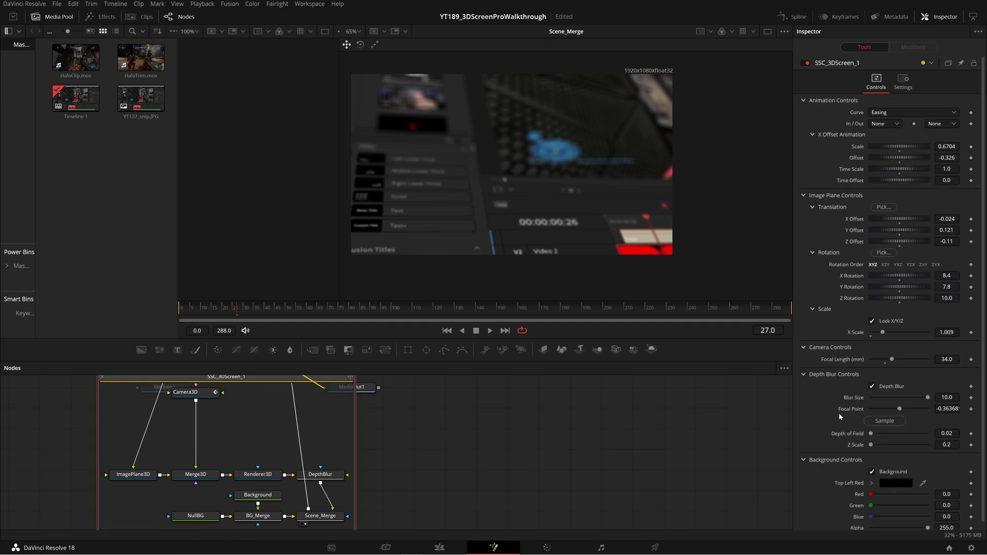
{"action": "left_click", "coordinate": [324, 476]}
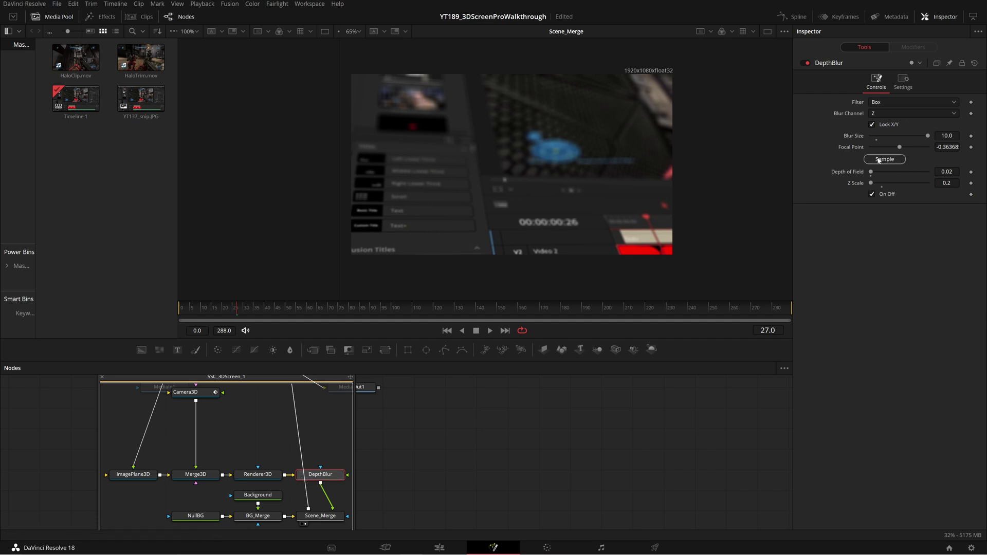
{"action": "left_click_drag", "start_coordinate": [880, 160], "coordinate": [538, 166]}
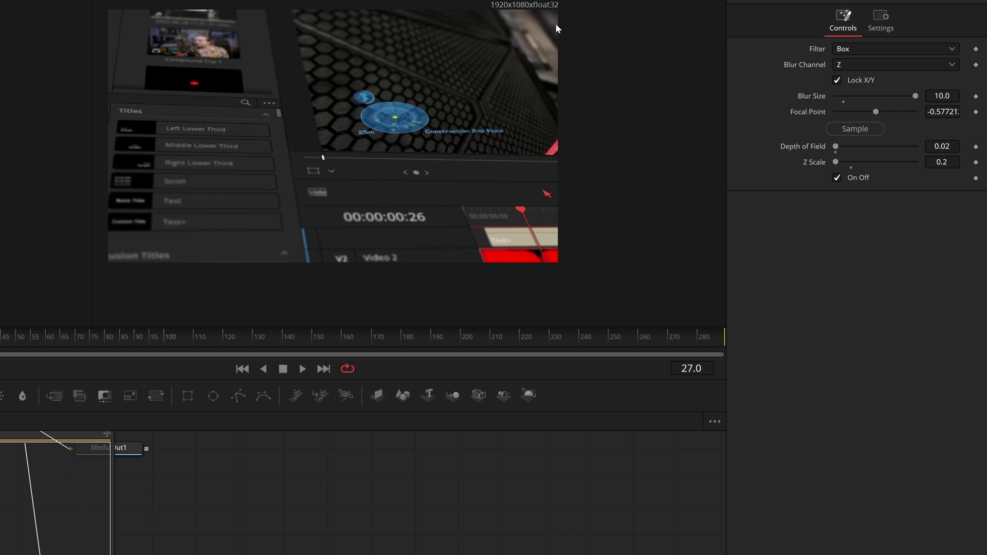
{"action": "left_click", "coordinate": [54, 436]}
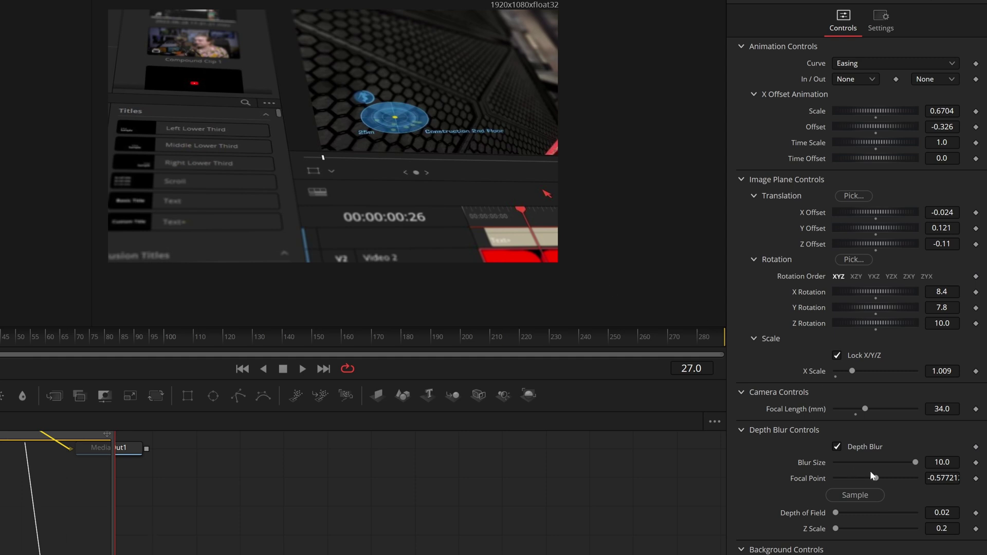
Set the group's depth Blur Size to 10.0 and move the playhead to frame 268.
{"action": "mouse_move", "coordinate": [915, 463]}
{"action": "left_mouse_down"}
{"action": "mouse_move", "coordinate": [868, 462]}
{"action": "mouse_move", "coordinate": [915, 462]}
{"action": "left_mouse_up"}
{"action": "scroll", "coordinate": [782, 494], "scroll_direction": "down", "scroll_amount": 1}
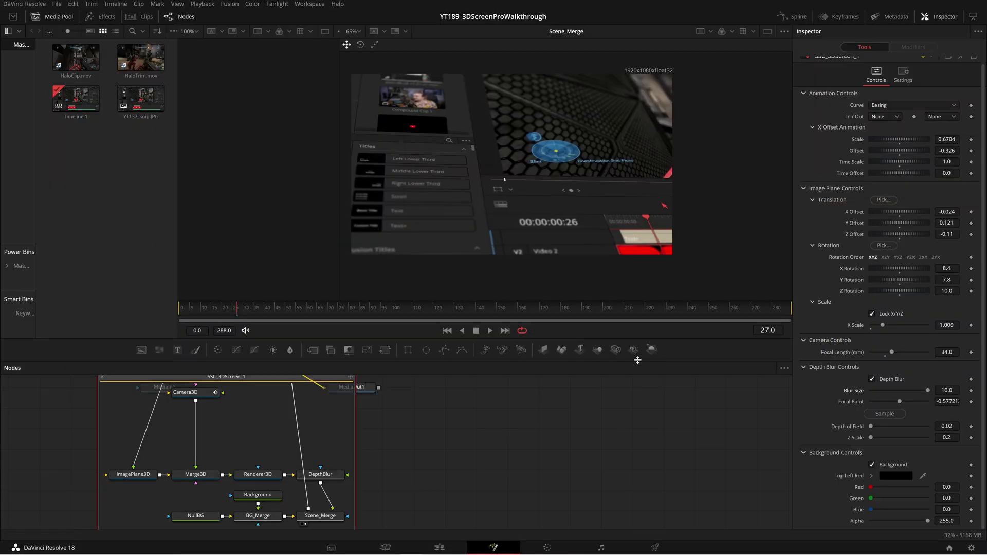
{"action": "left_click_drag", "start_coordinate": [589, 341], "coordinate": [700, 351]}
{"action": "left_click_drag", "start_coordinate": [774, 319], "coordinate": [747, 318]}
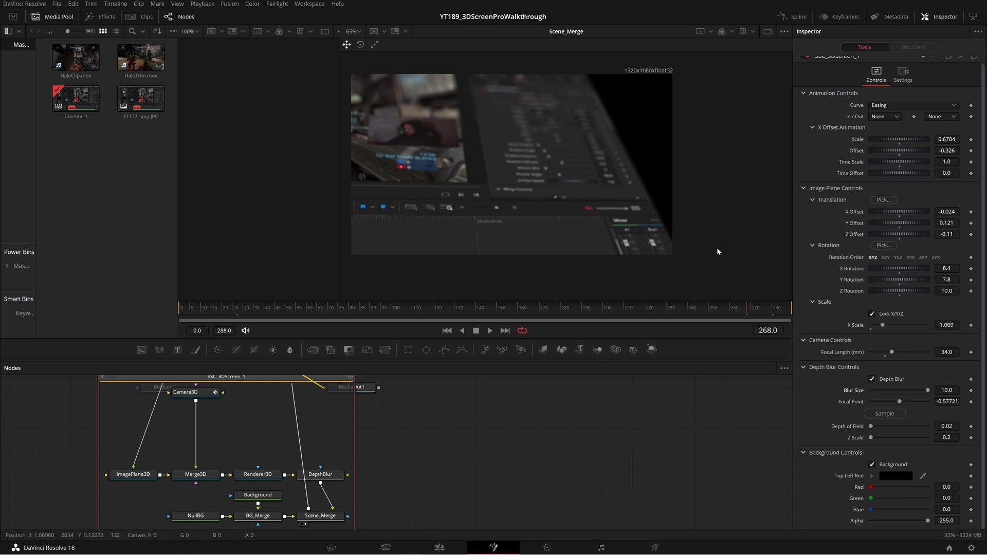
Compare the group's output with Background on and off, leaving Background disabled.
{"action": "left_click", "coordinate": [872, 464]}
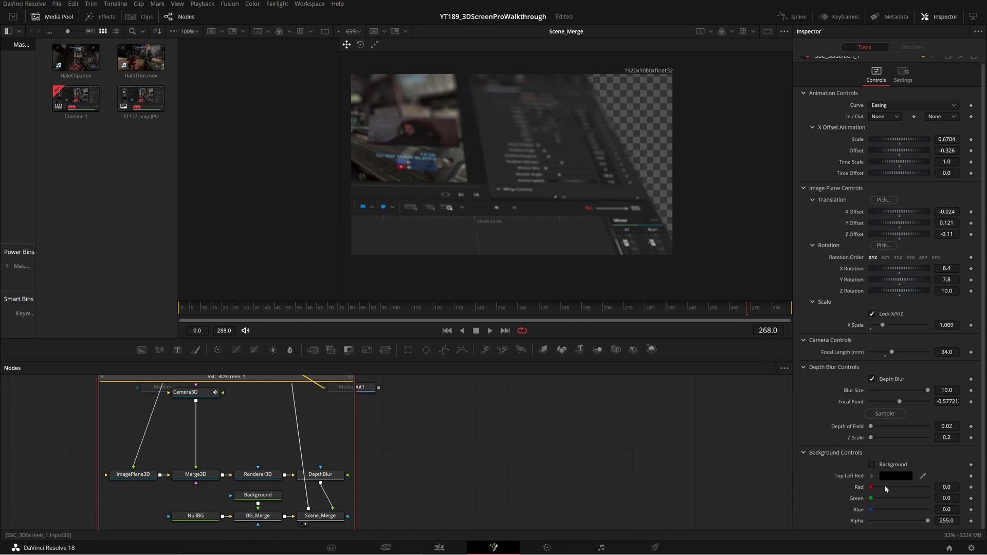
{"action": "left_click", "coordinate": [873, 465]}
{"action": "mouse_move", "coordinate": [871, 498]}
{"action": "left_mouse_down"}
{"action": "mouse_move", "coordinate": [893, 499]}
{"action": "mouse_move", "coordinate": [870, 498]}
{"action": "left_mouse_up"}
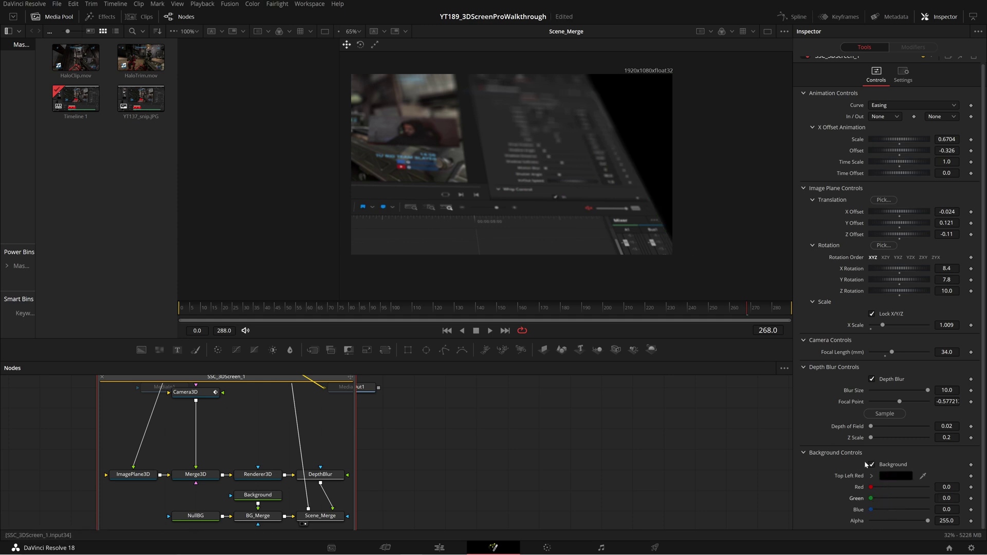
{"action": "left_click", "coordinate": [872, 465]}
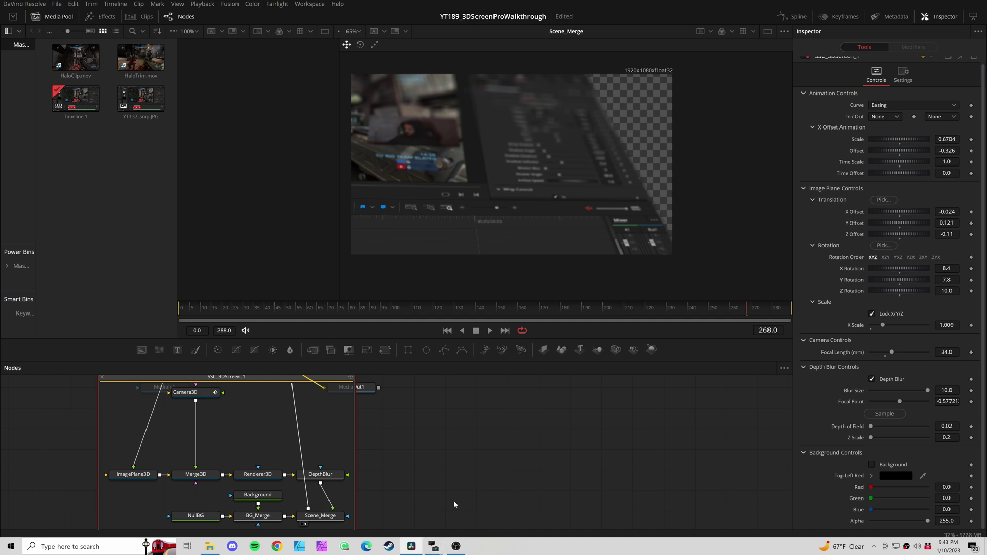
On the Edit page, overlap YT137_snip.JPG with HaloTrim.mov to check the transparent background, and move the clip back to the timeline start.
{"action": "left_click", "coordinate": [440, 548]}
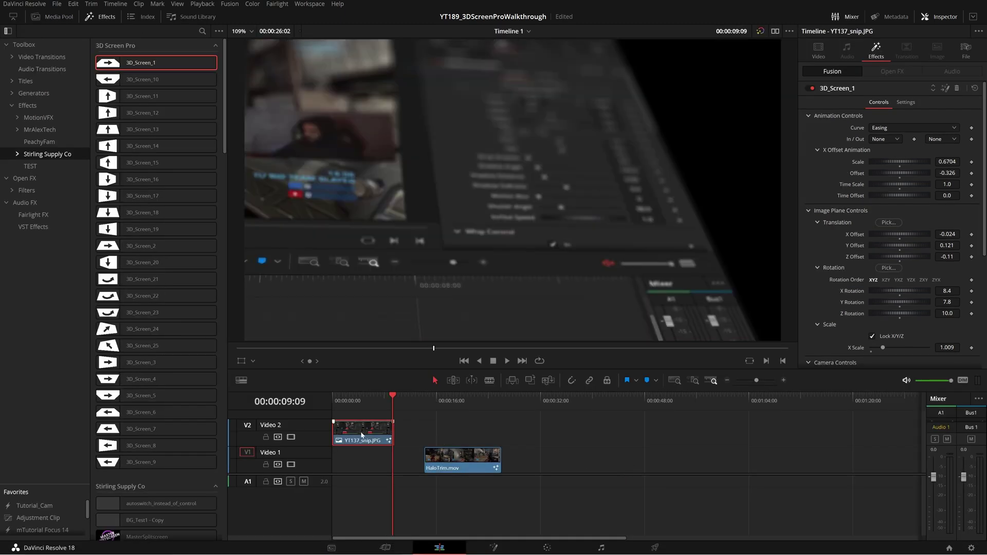
{"action": "left_click_drag", "start_coordinate": [362, 436], "coordinate": [417, 436]}
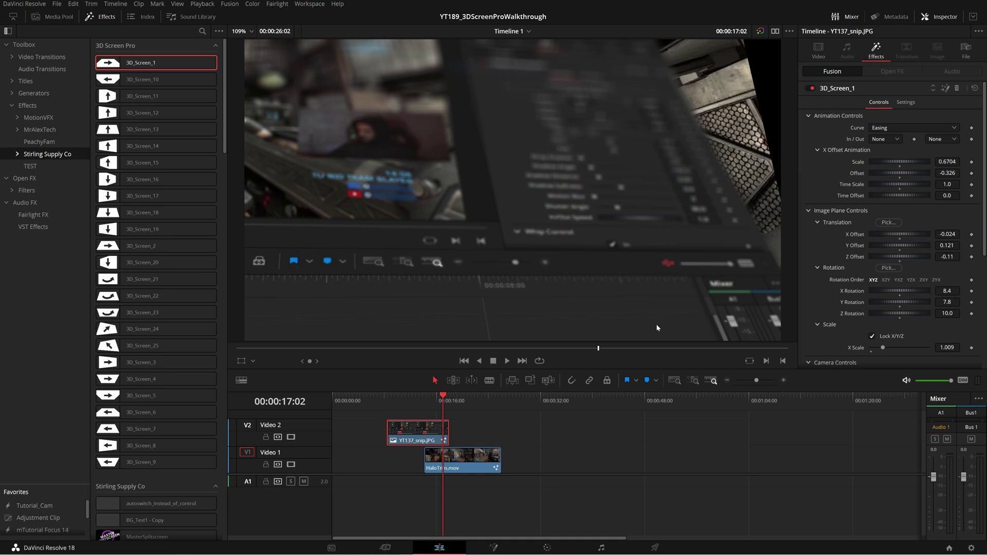
{"action": "left_click_drag", "start_coordinate": [399, 443], "coordinate": [344, 434]}
{"action": "left_click", "coordinate": [352, 400]}
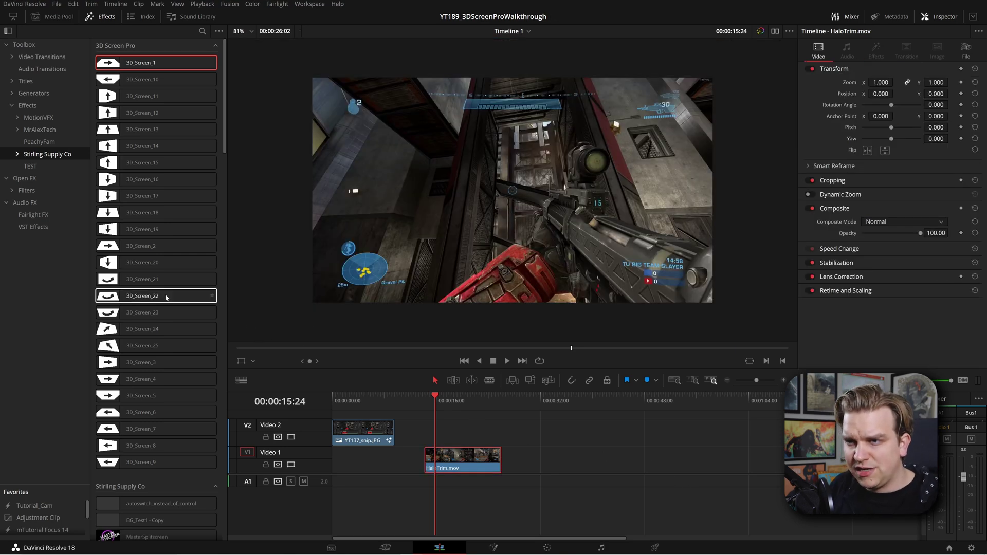
Try the 3D_Screen_21 effect on the HaloTrim.mov clip, inspect its controls, and remove the effect.
{"action": "left_click_drag", "start_coordinate": [144, 280], "coordinate": [449, 457]}
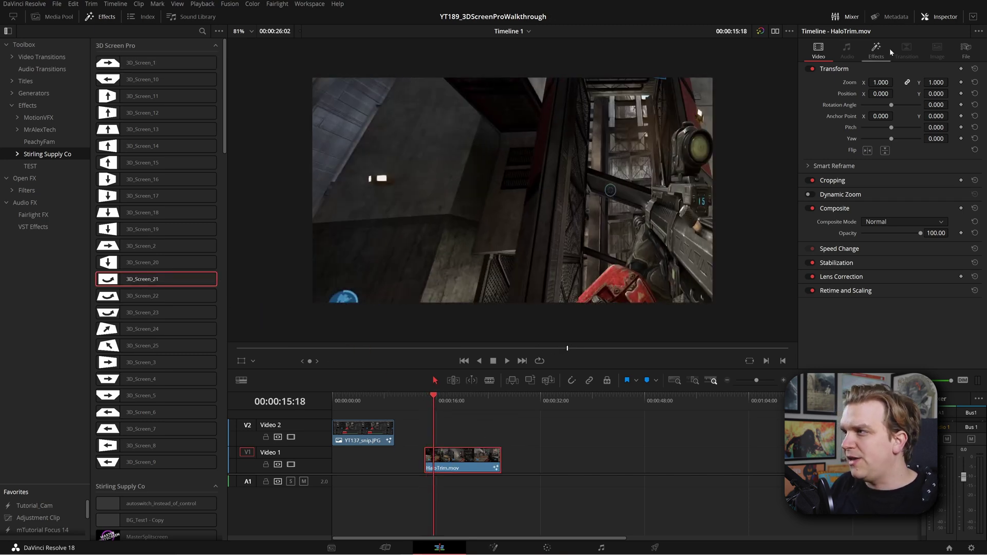
{"action": "left_click", "coordinate": [810, 119]}
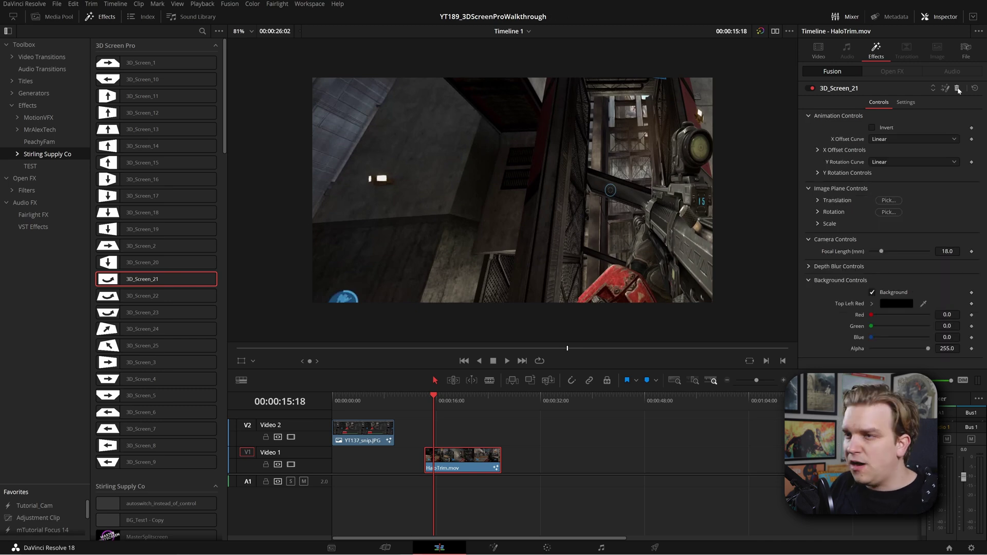
{"action": "left_click", "coordinate": [957, 88]}
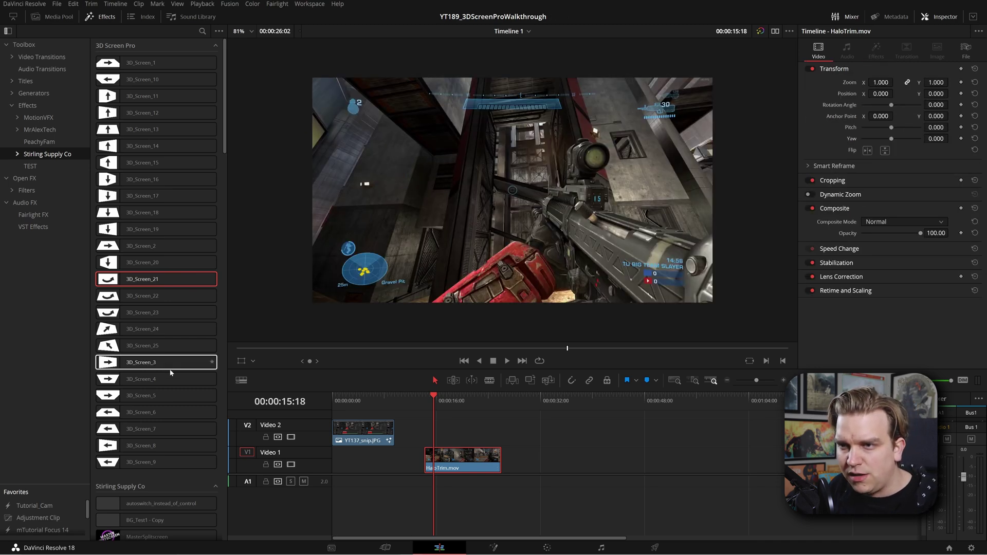
Apply the 3D_Screen_25 effect to the HaloTrim.mov clip and expand its group on the Fusion page.
{"action": "left_click_drag", "start_coordinate": [201, 346], "coordinate": [441, 462]}
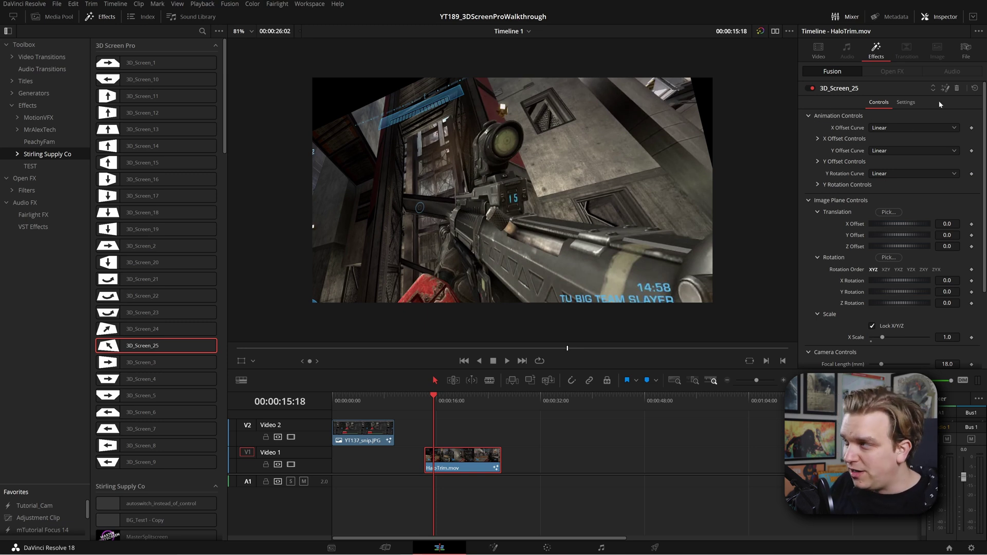
{"action": "key", "text": "shift+5"}
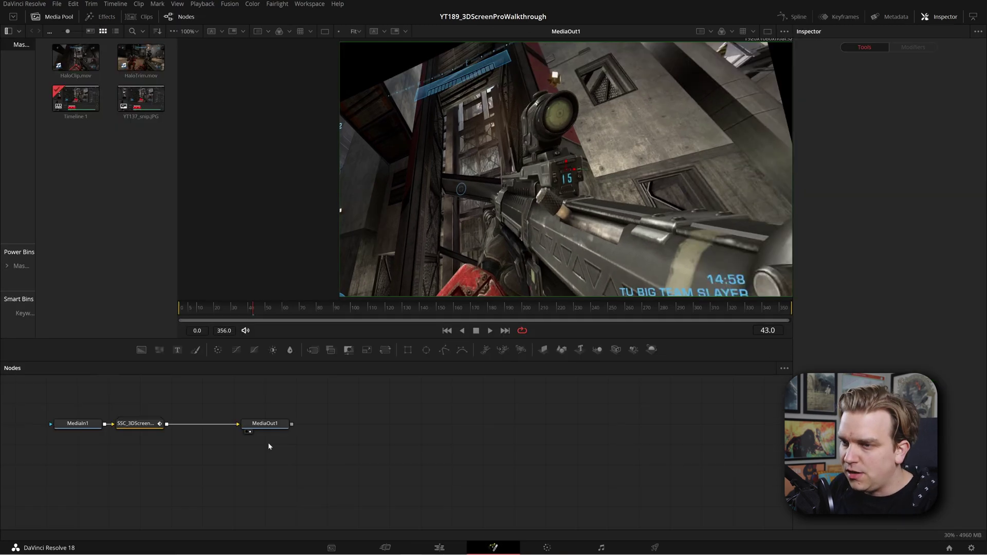
{"action": "double_click", "coordinate": [133, 424]}
Display the Merge3D scene in perspective and scrub from frame 0 to frame 239 to examine the camera movement.
{"action": "left_click", "coordinate": [115, 512]}
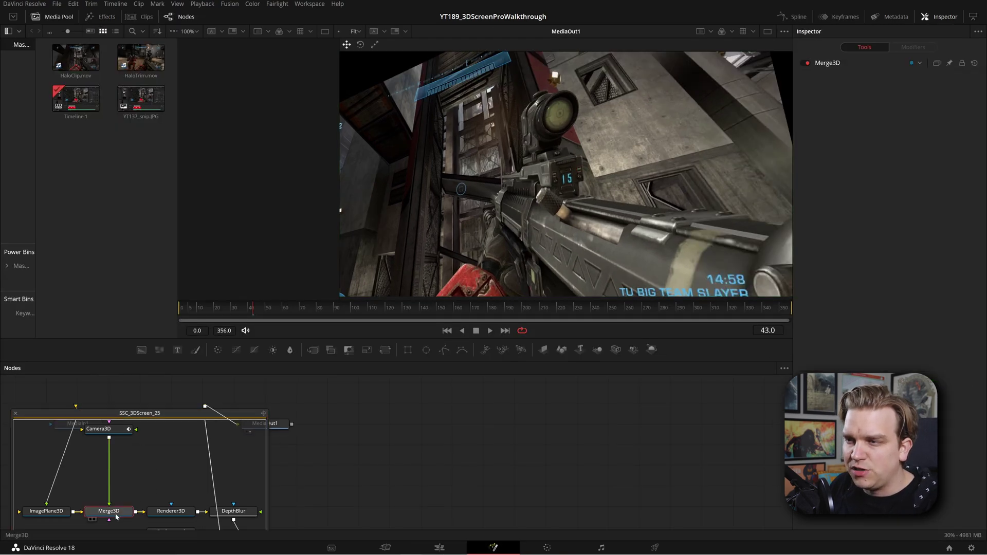
{"action": "key", "text": "2"}
{"action": "scroll", "coordinate": [540, 252], "scroll_direction": "down", "scroll_amount": 3}
{"action": "scroll", "coordinate": [613, 261], "scroll_direction": "up", "scroll_amount": 4}
{"action": "scroll", "coordinate": [613, 263], "scroll_direction": "up", "scroll_amount": 2}
{"action": "left_click_drag", "start_coordinate": [613, 263], "coordinate": [556, 249]}
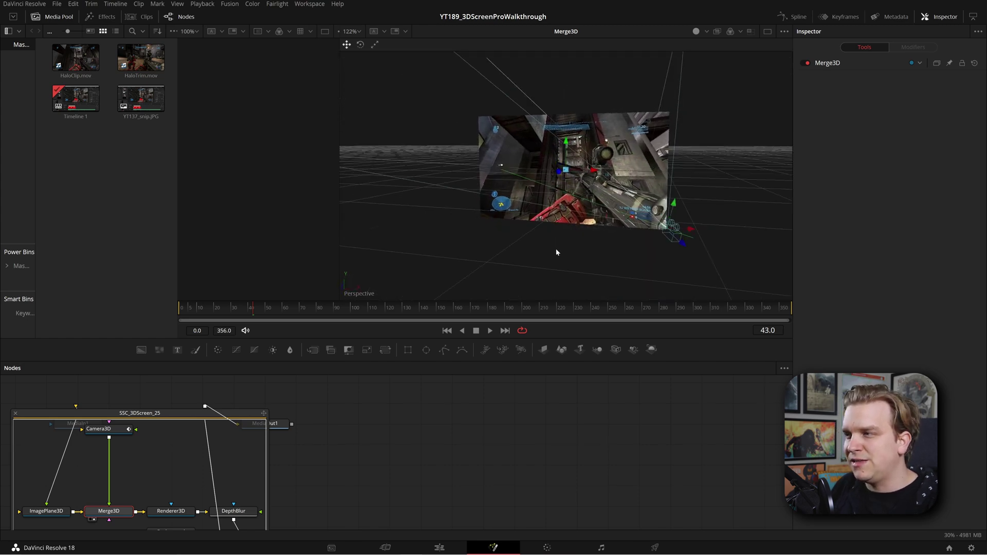
{"action": "right_click", "coordinate": [556, 249]}
{"action": "left_click", "coordinate": [452, 423]}
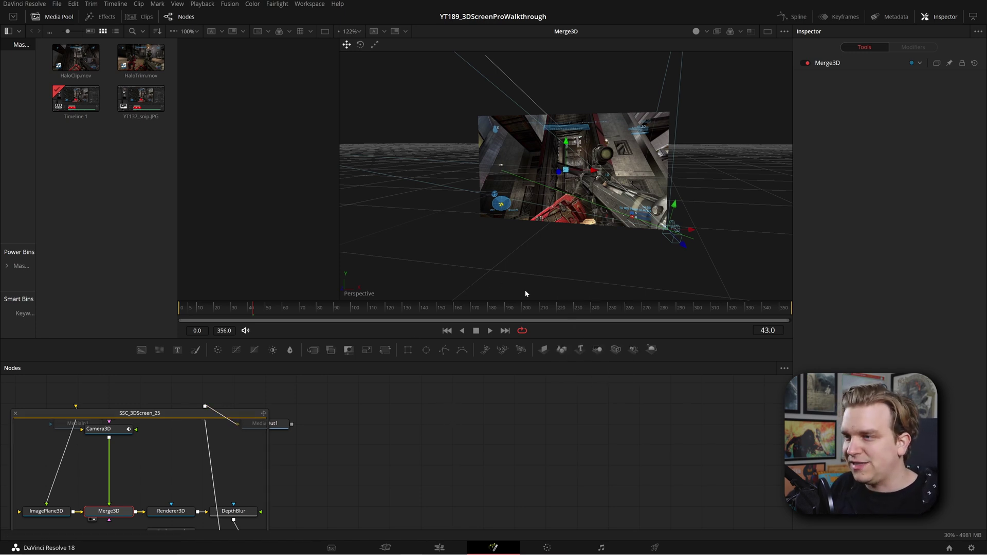
{"action": "left_click", "coordinate": [188, 312]}
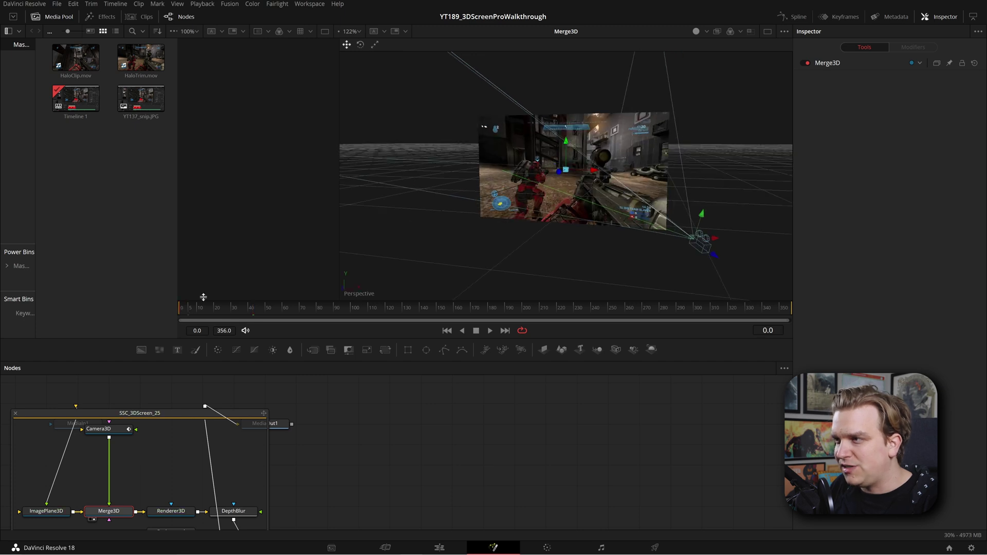
{"action": "left_click_drag", "start_coordinate": [181, 312], "coordinate": [589, 319]}
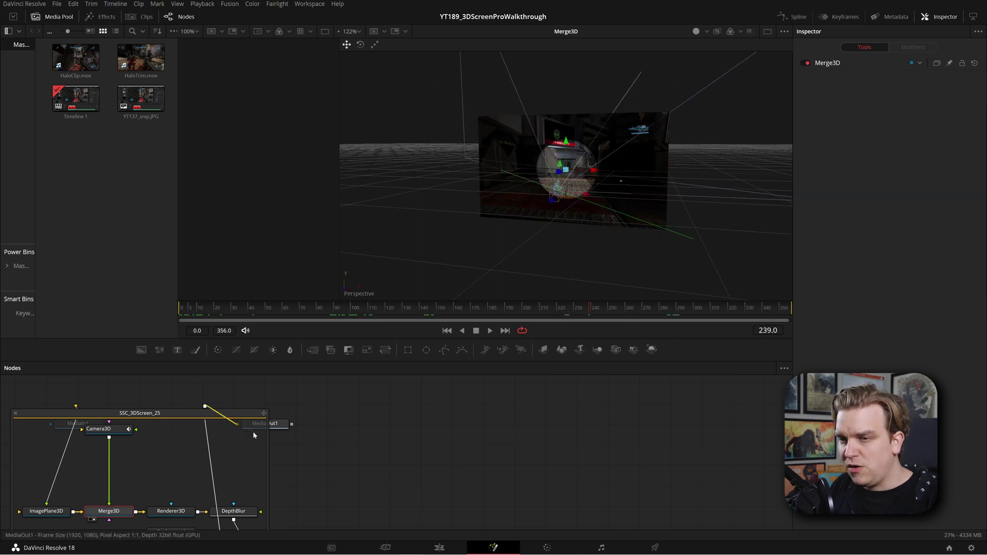
Select the SSC_3DScreen_25 group and expand its X Offset, Y Offset and Y Rotation controls.
{"action": "left_click", "coordinate": [153, 413]}
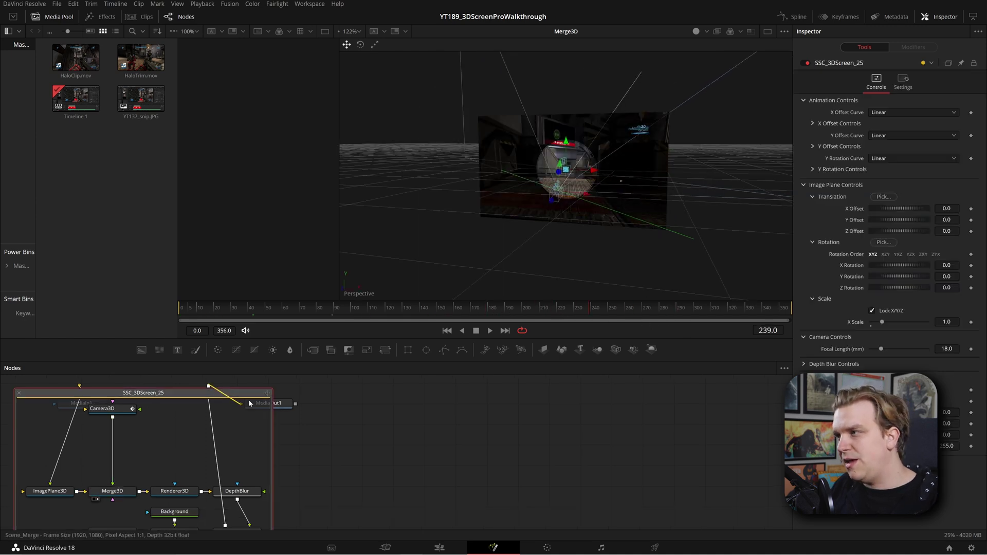
{"action": "left_click", "coordinate": [813, 169]}
{"action": "left_click", "coordinate": [813, 146]}
{"action": "left_click", "coordinate": [813, 123]}
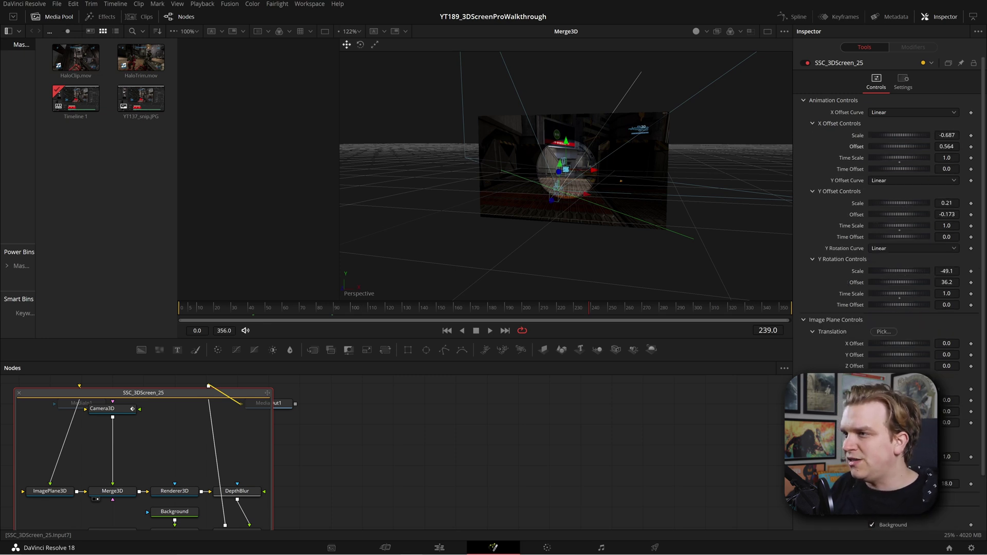
Set the X Offset animation's Offset to 0.494 and Scale to -0.747, and the Y Offset animation's Scale to 0.268.
{"action": "left_click_drag", "start_coordinate": [947, 147], "coordinate": [923, 146]}
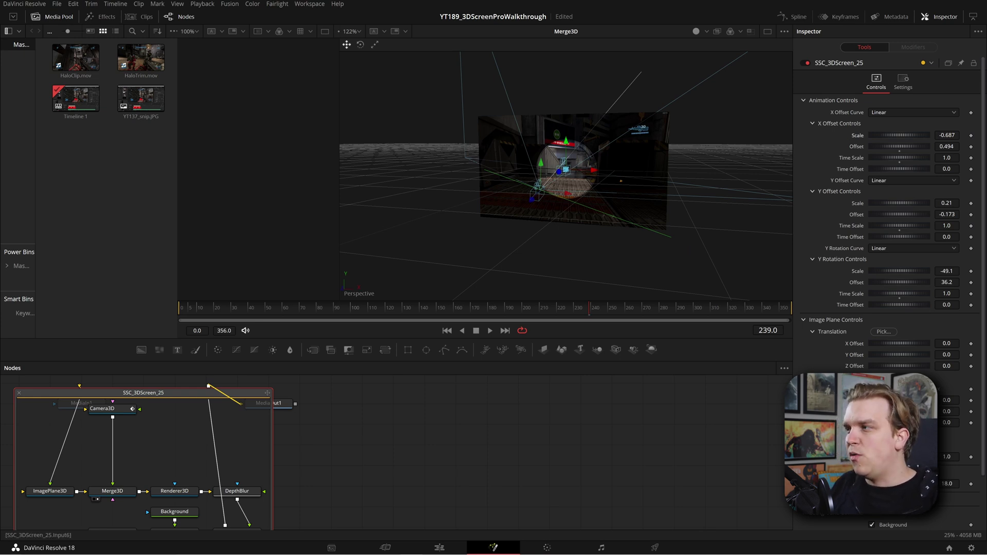
{"action": "mouse_move", "coordinate": [947, 136]}
{"action": "left_mouse_down"}
{"action": "mouse_move", "coordinate": [928, 135]}
{"action": "mouse_move", "coordinate": [977, 136]}
{"action": "mouse_move", "coordinate": [934, 135]}
{"action": "left_mouse_up"}
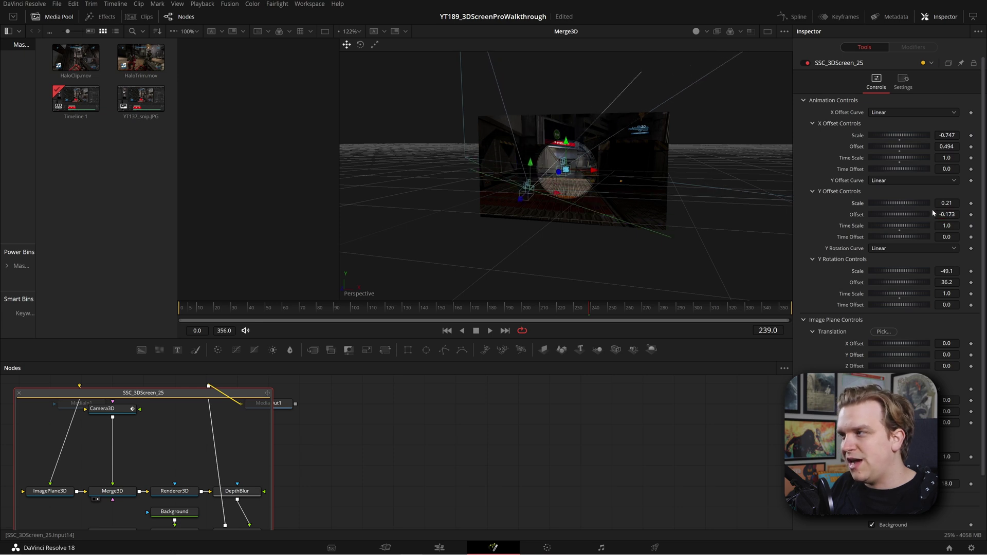
{"action": "left_click_drag", "start_coordinate": [940, 203], "coordinate": [969, 203]}
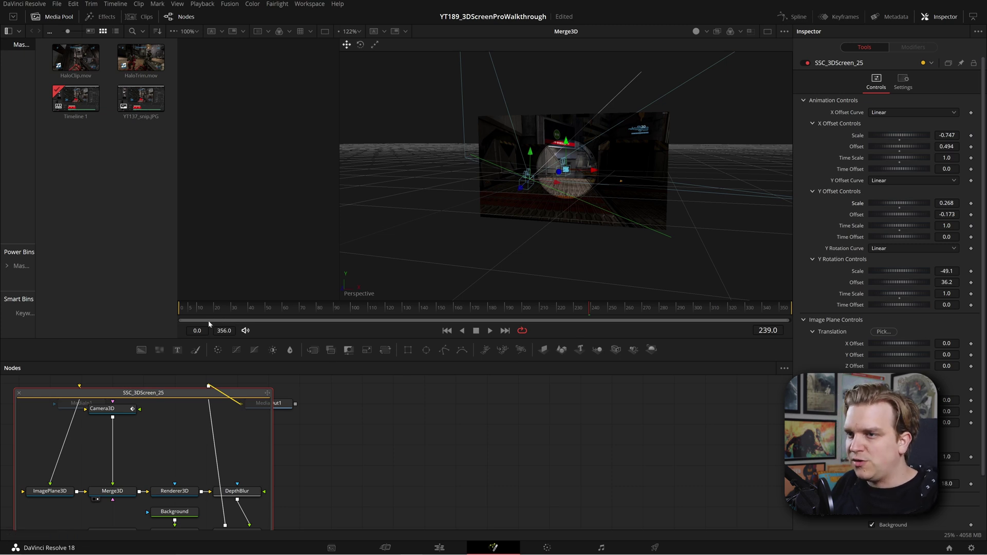
Scrub the Merge3D animation from its start through to frame 322 to check the adjusted camera path.
{"action": "left_click", "coordinate": [188, 312]}
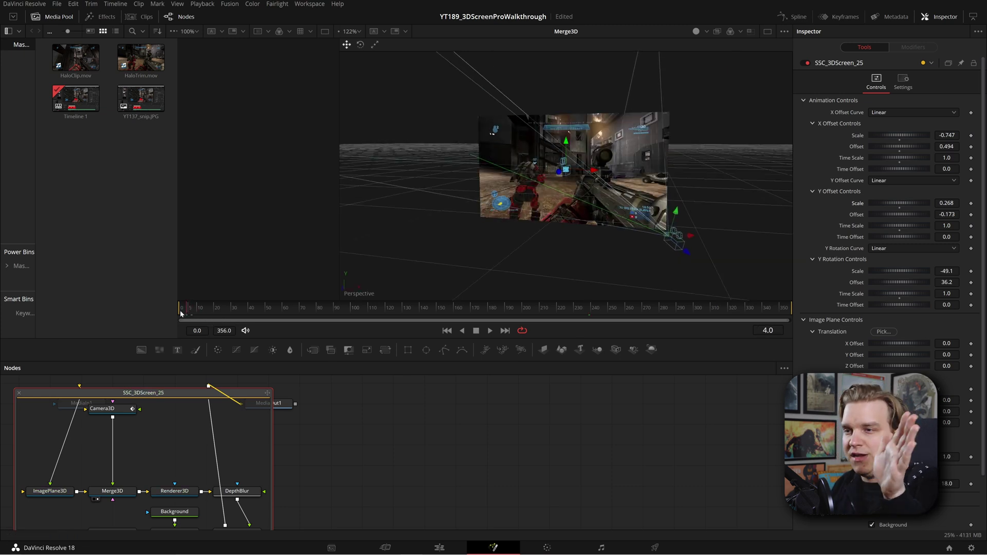
{"action": "left_click_drag", "start_coordinate": [207, 308], "coordinate": [433, 309]}
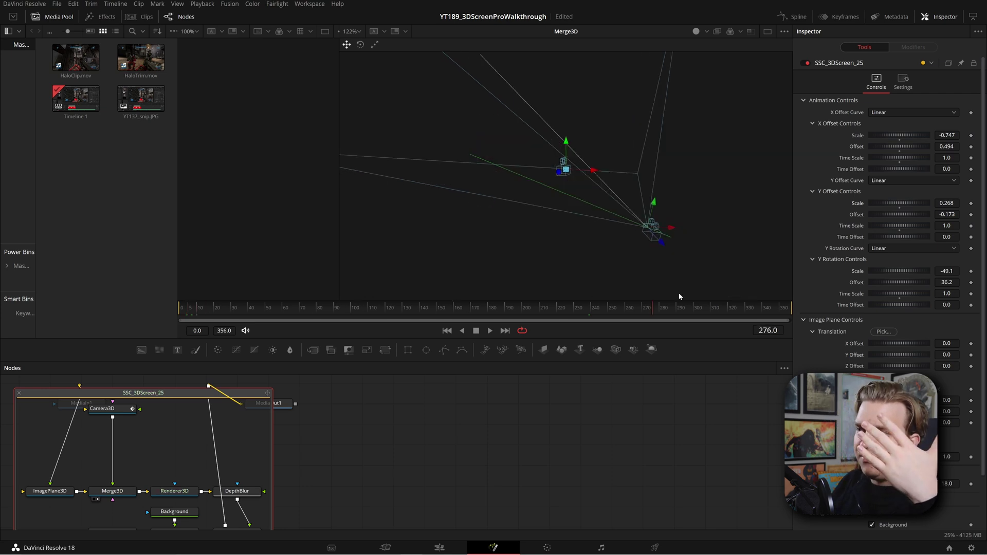
{"action": "left_click", "coordinate": [774, 308]}
{"action": "left_click_drag", "start_coordinate": [638, 312], "coordinate": [731, 307]}
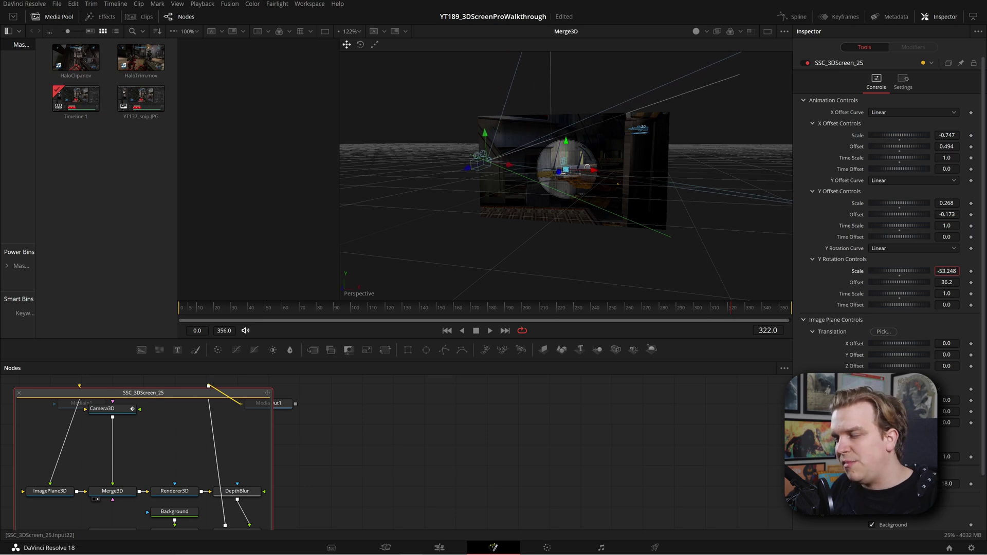
Set the Y Rotation animation's Scale to -54.662 and return to the 3D_Screen_25 controls on the Edit page.
{"action": "left_click_drag", "start_coordinate": [947, 271], "coordinate": [944, 271]}
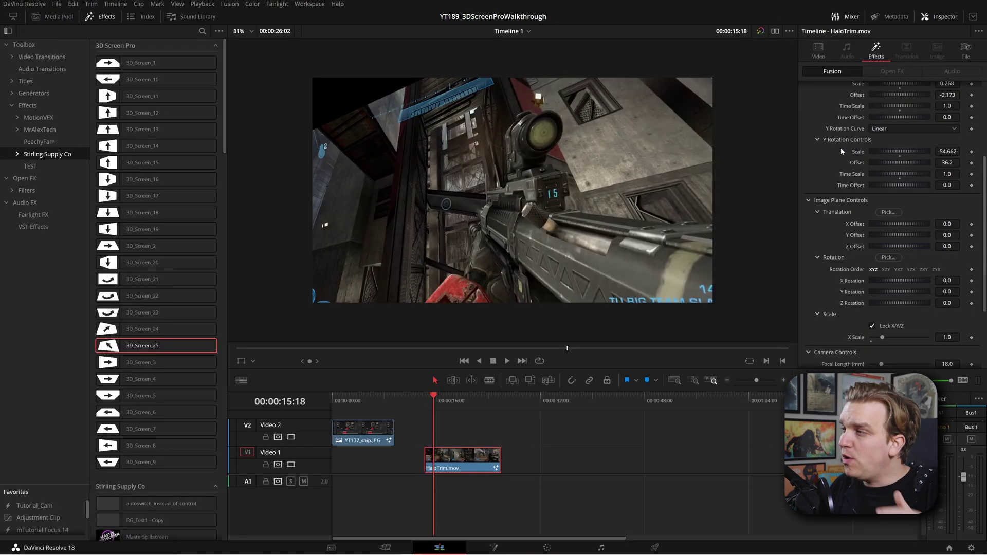
{"action": "scroll", "coordinate": [841, 243], "scroll_direction": "up", "scroll_amount": 3}
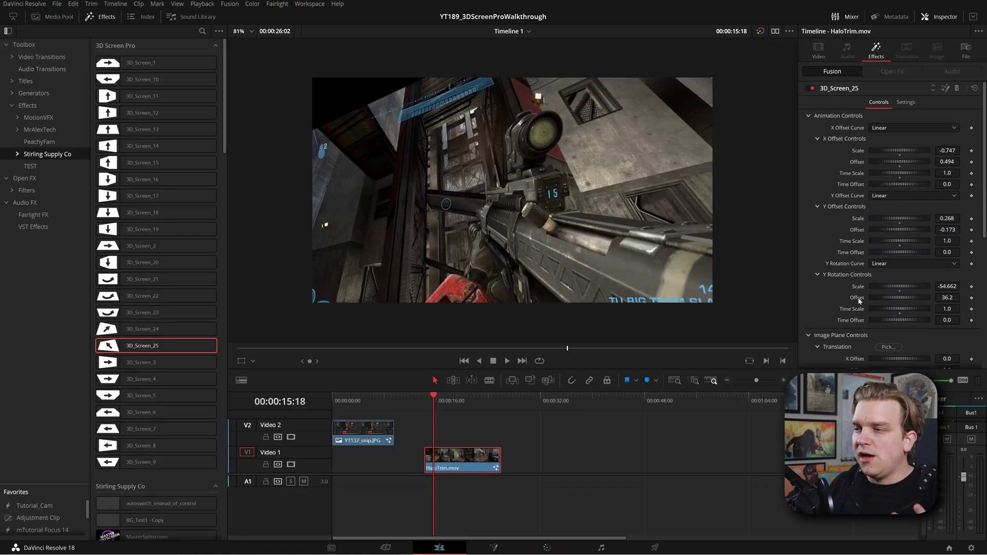